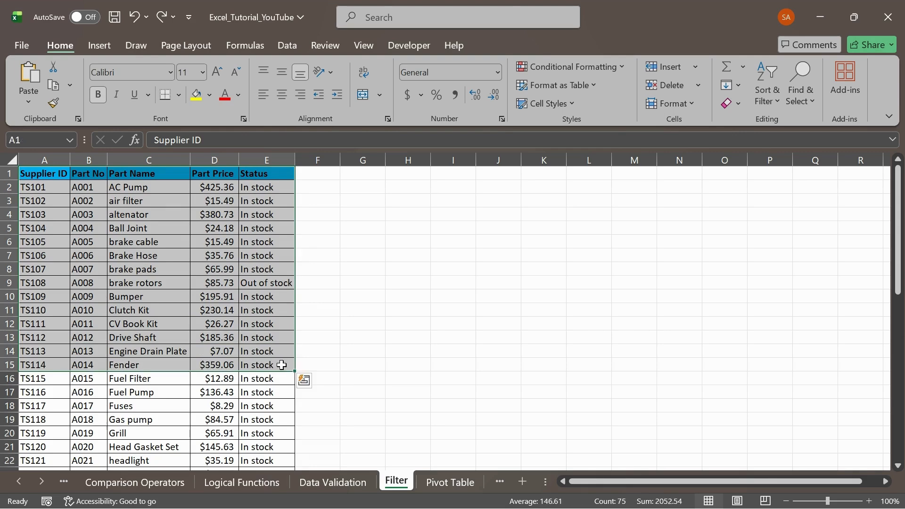
Turn on filtering for the parts table's header row, starting from the Supplier ID header cell.
scroll(279, 365, up, 12)
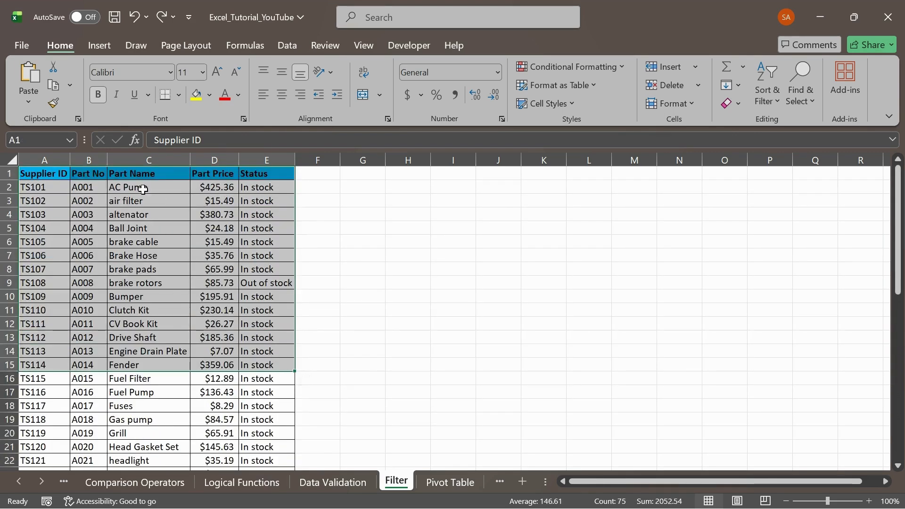
click(37, 174)
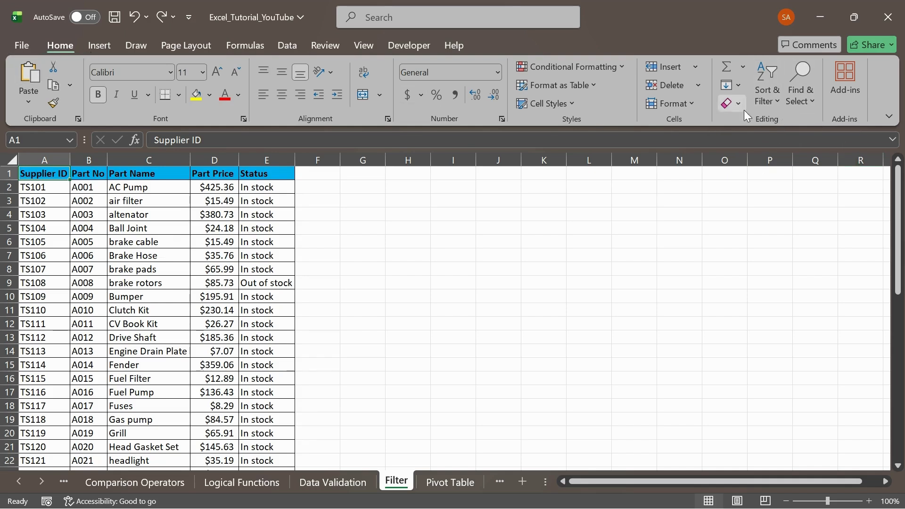
click(766, 98)
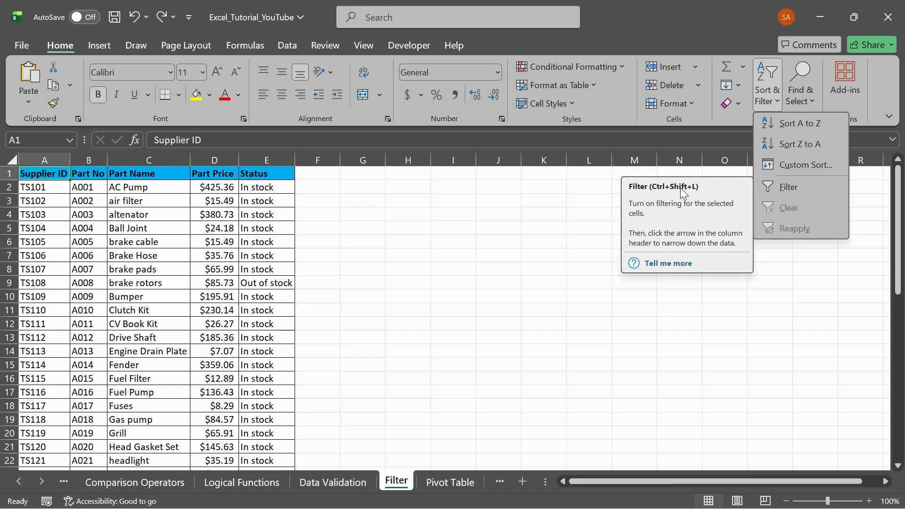
click(801, 184)
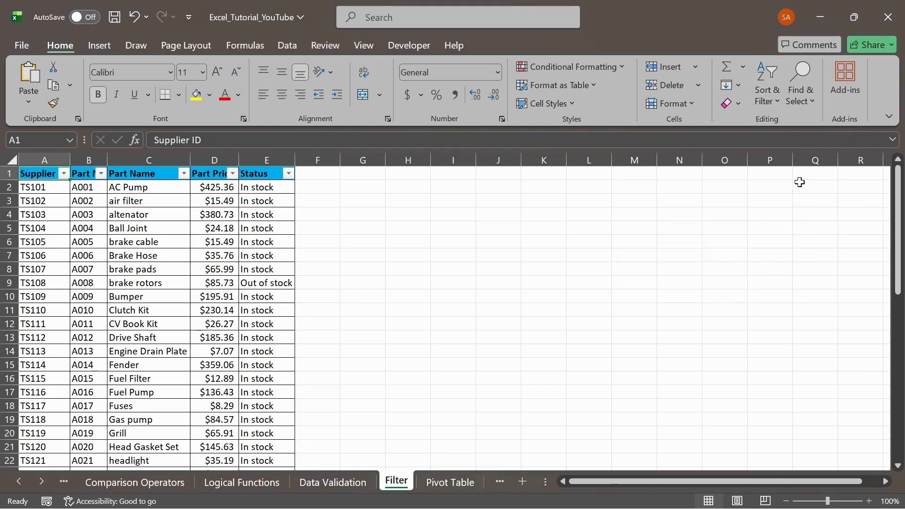
click(63, 174)
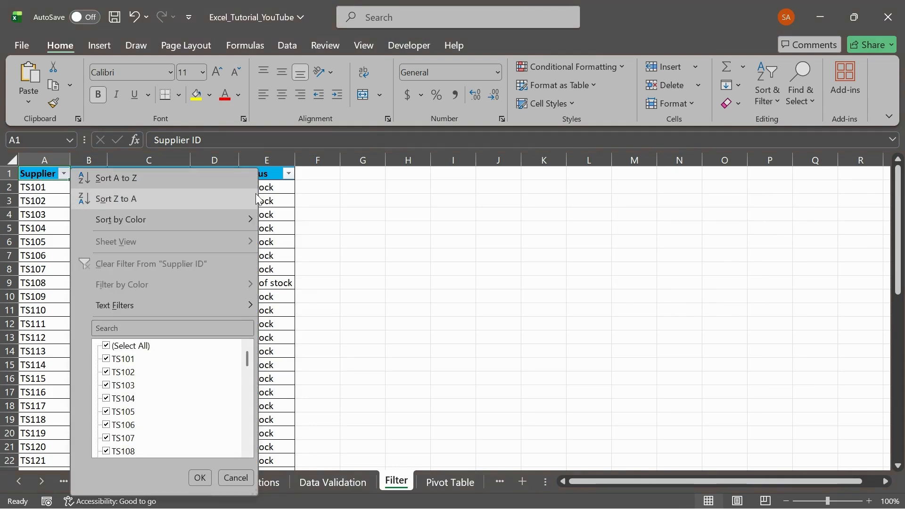
click(281, 197)
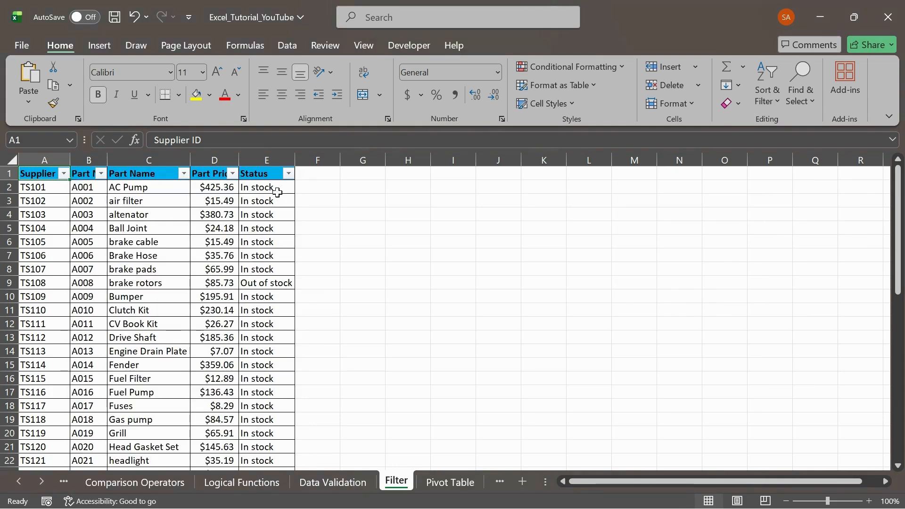
click(101, 173)
click(52, 249)
Auto-fit the width of all columns on the sheet so the headers fit beside their filter arrows.
click(13, 160)
drag(69, 163, 69, 164)
double_click(69, 163)
click(169, 198)
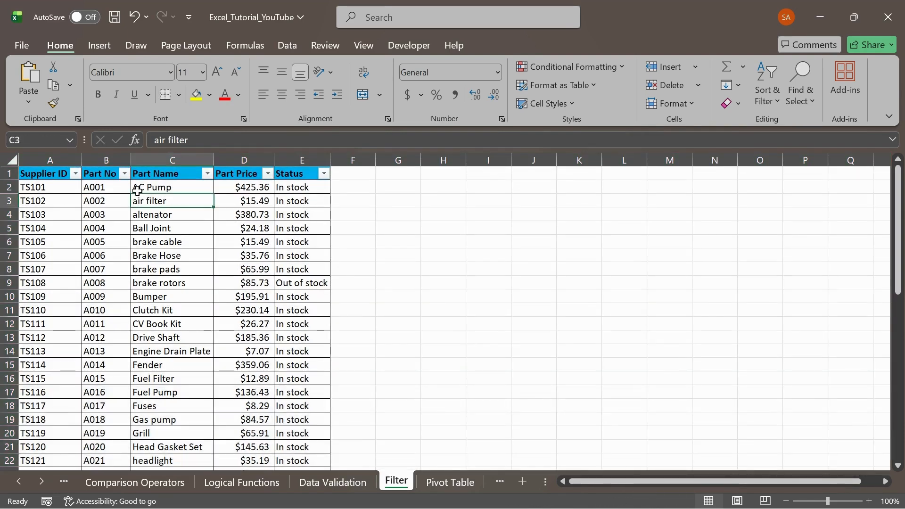
drag(177, 190, 182, 271)
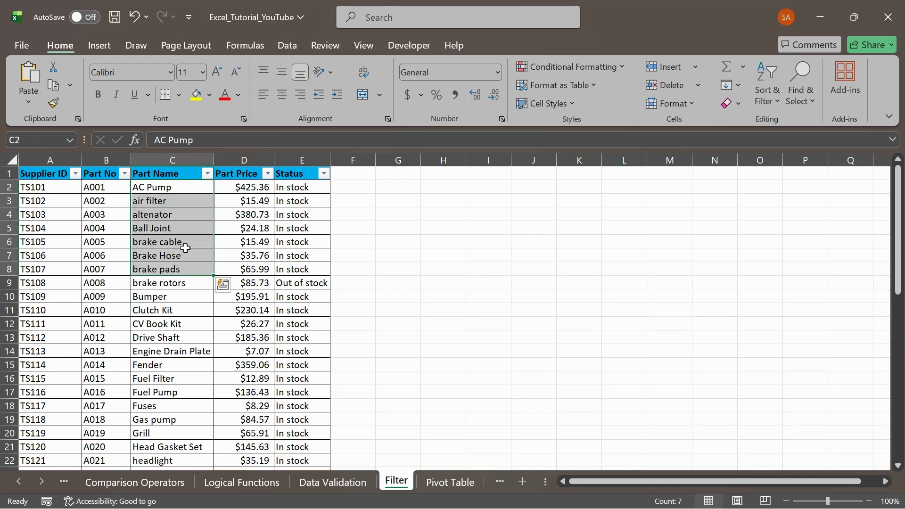
click(181, 242)
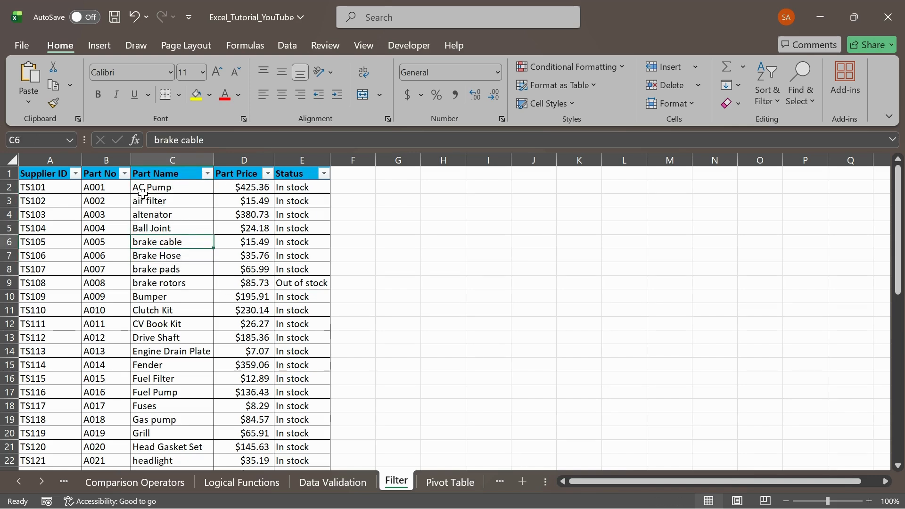
click(307, 188)
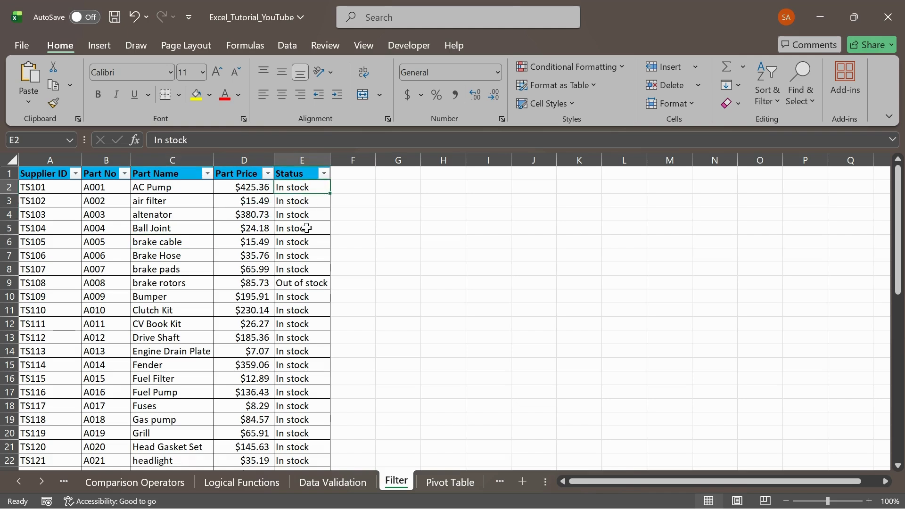
click(302, 283)
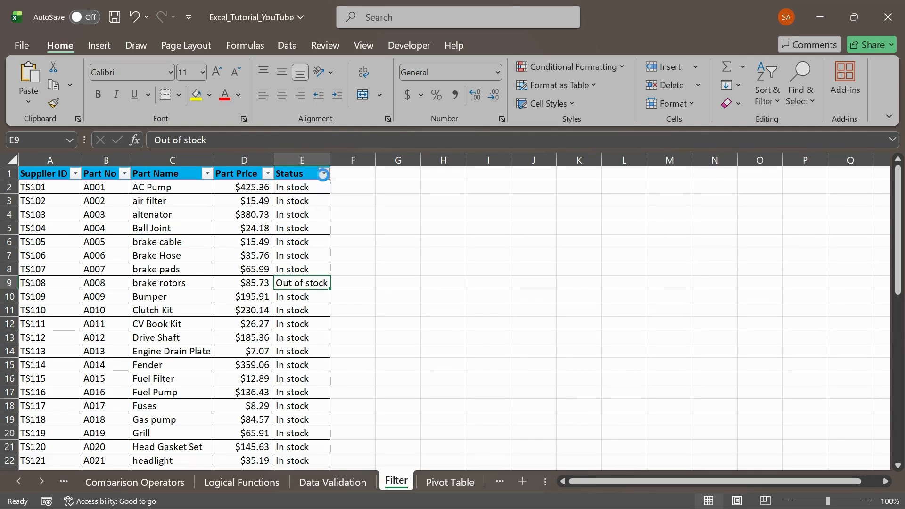
Filter the Status column to show only the Out of stock parts.
click(324, 174)
click(259, 477)
click(323, 174)
click(190, 347)
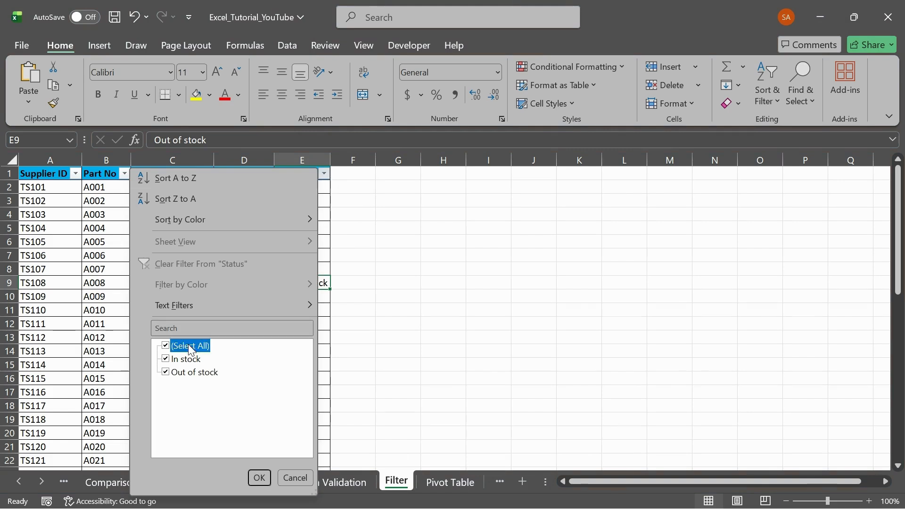
click(174, 374)
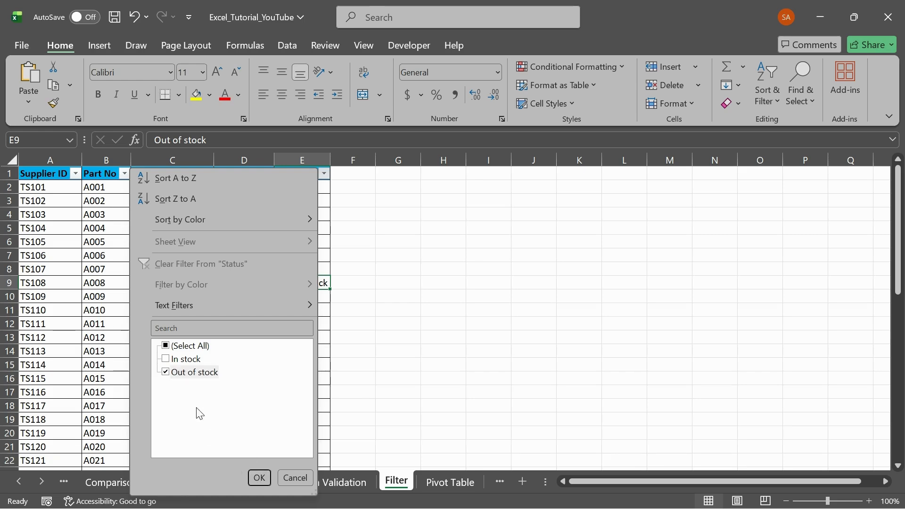
click(254, 478)
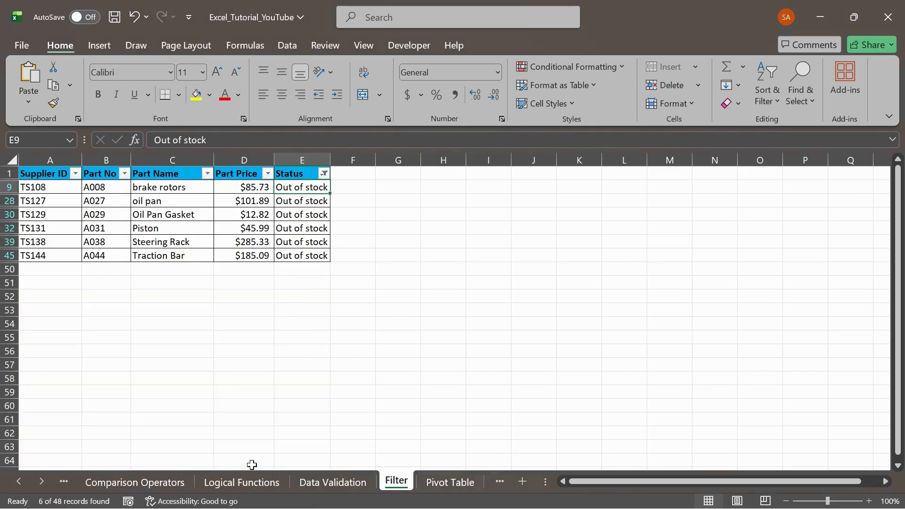
Examine the Status, Part No and Part Name values of the filtered rows.
drag(290, 193, 287, 261)
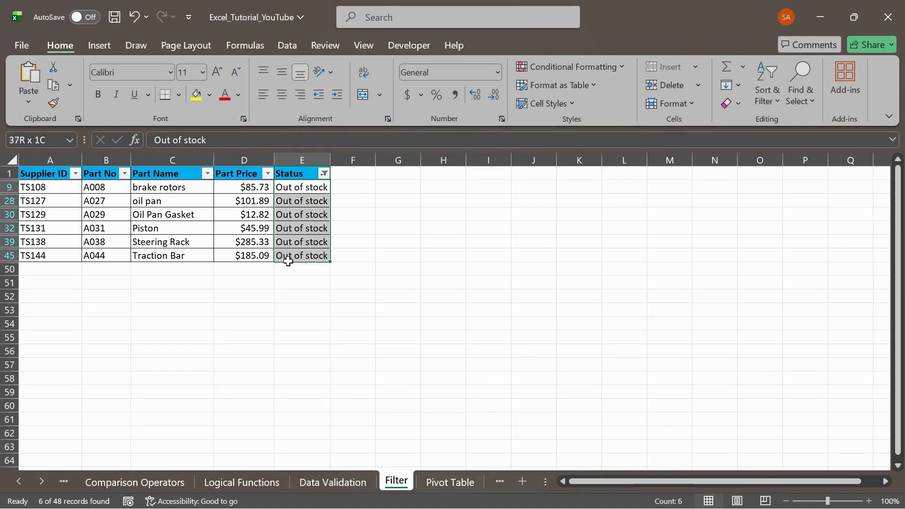
click(289, 201)
drag(288, 188, 290, 254)
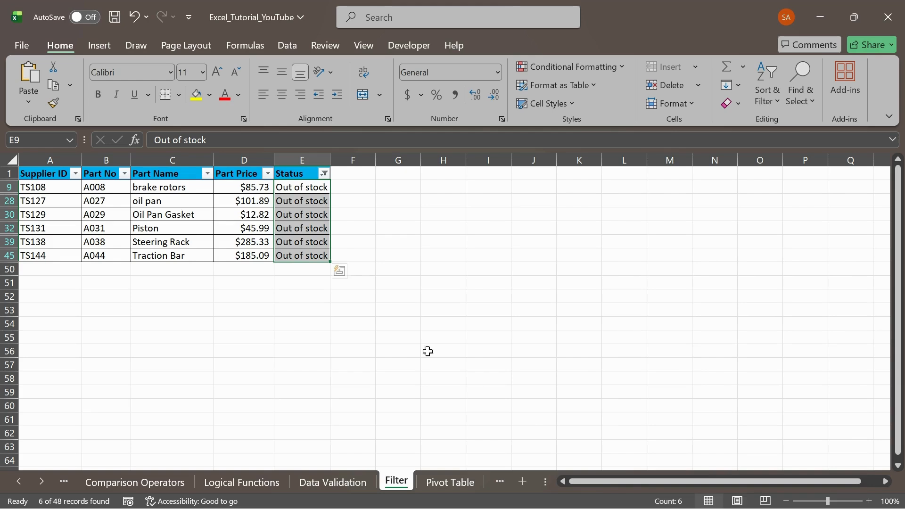
drag(99, 189, 98, 255)
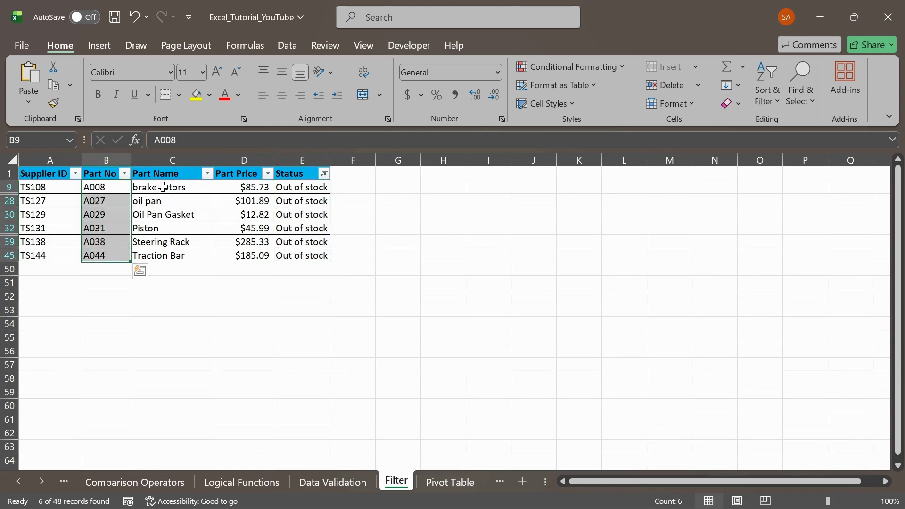
drag(164, 187, 166, 254)
click(323, 208)
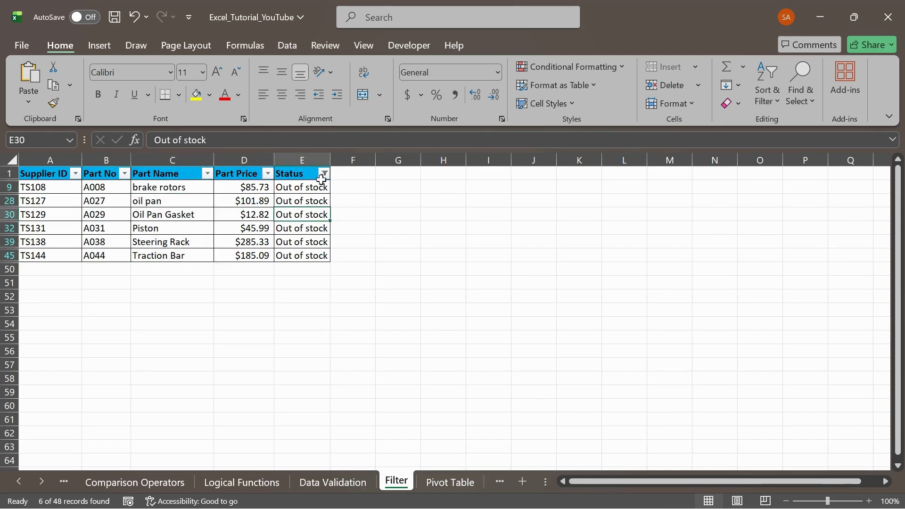
Clear the Status filter and turn off filtering for the parts table.
click(288, 173)
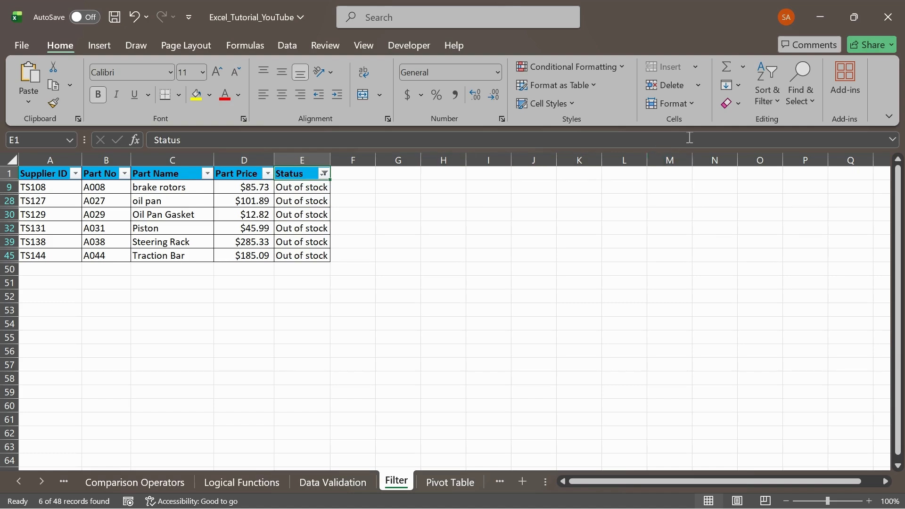
click(772, 98)
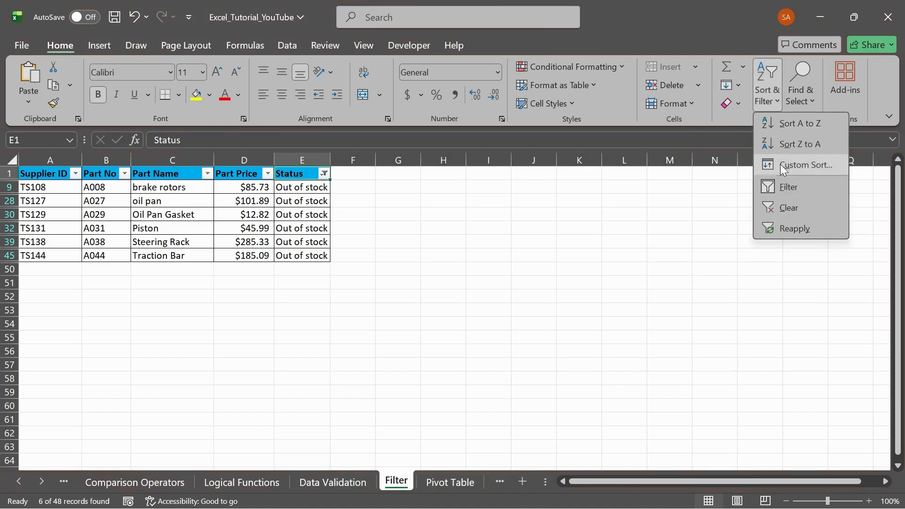
click(788, 211)
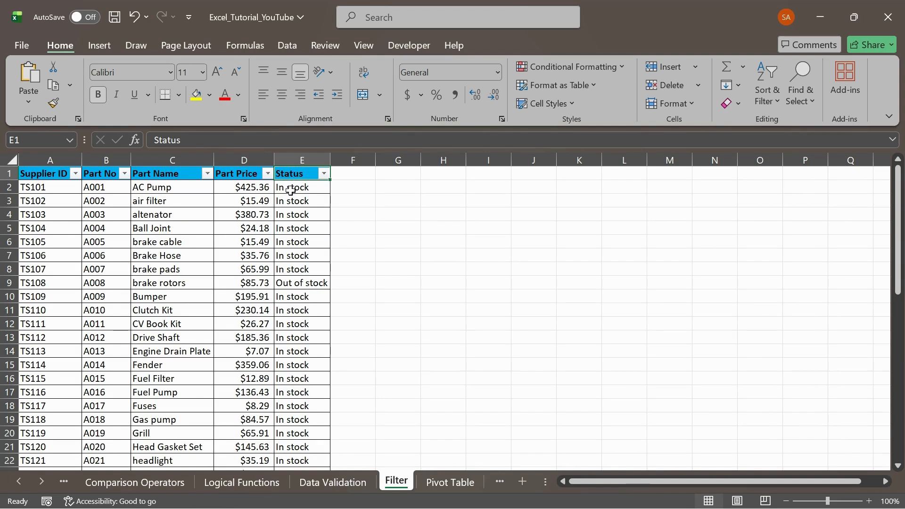
click(763, 98)
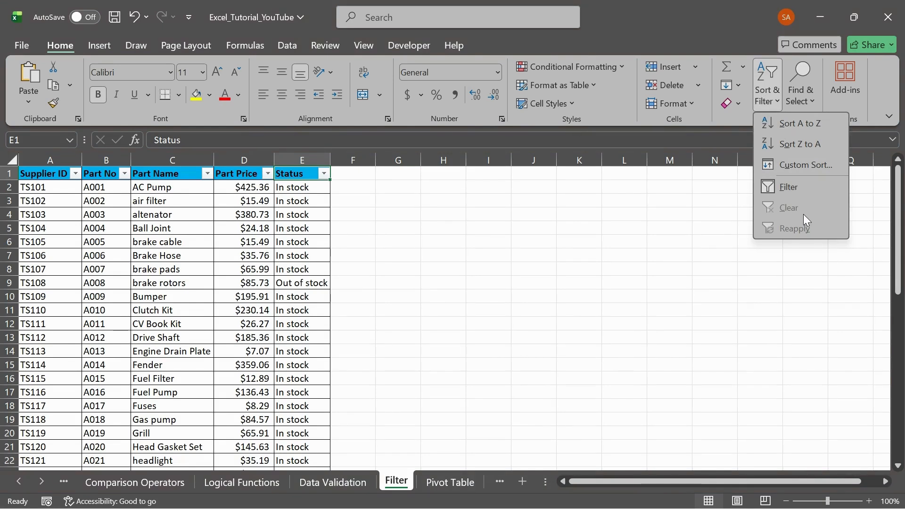
click(800, 191)
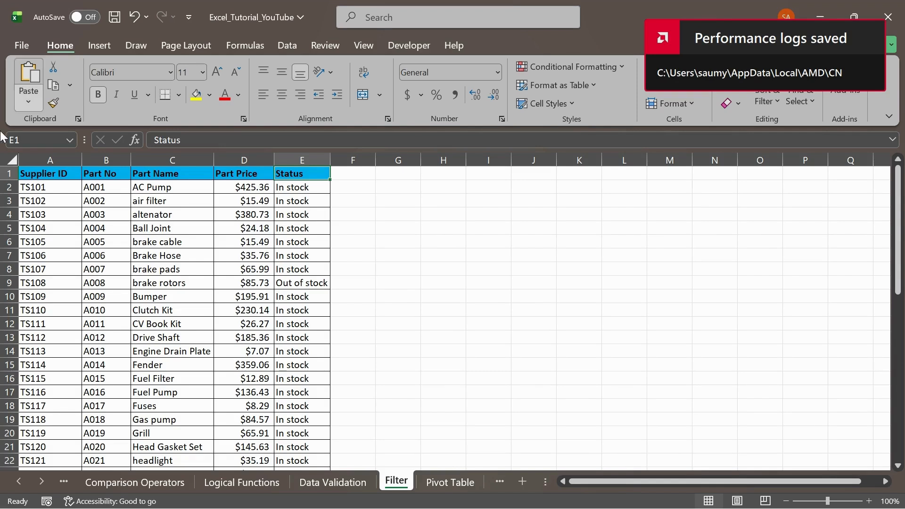
Turn filtering back on for the parts table from the Supplier ID header cell.
click(45, 174)
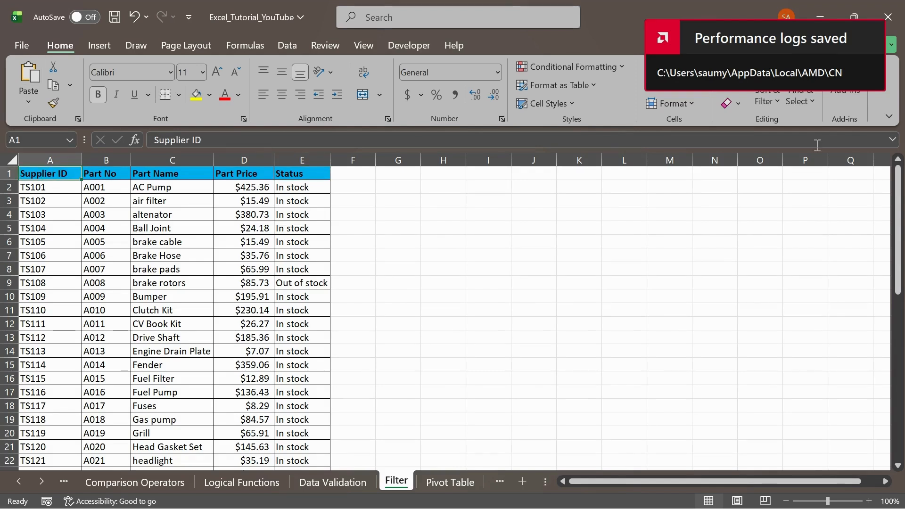
click(782, 108)
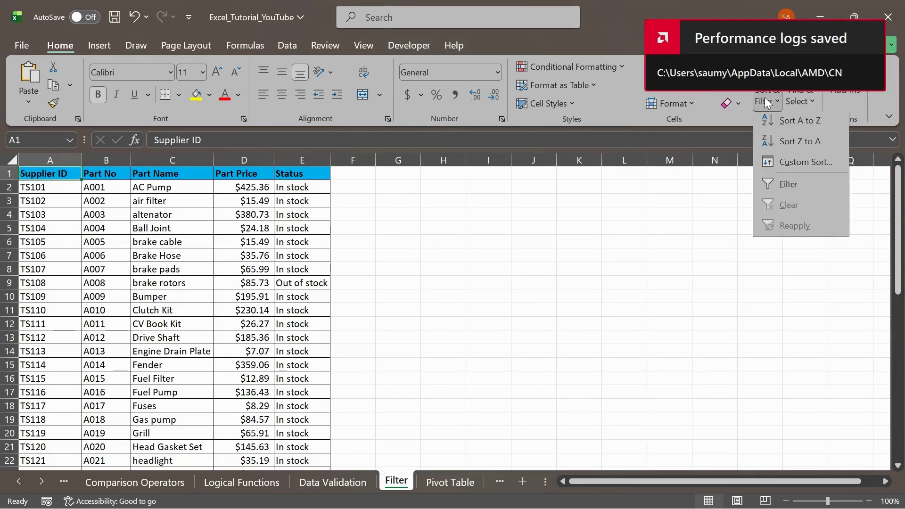
click(794, 185)
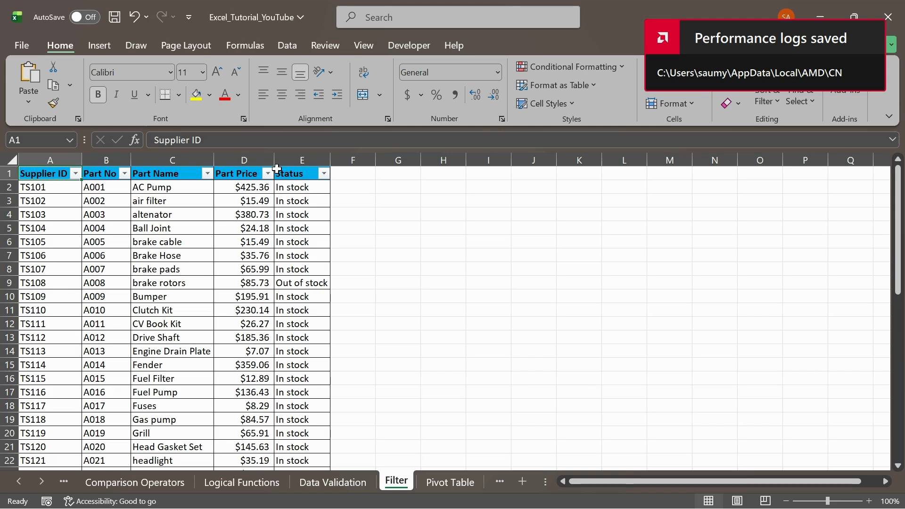
Try to filter the table by the value of the Status header cell E1.
right_click(305, 178)
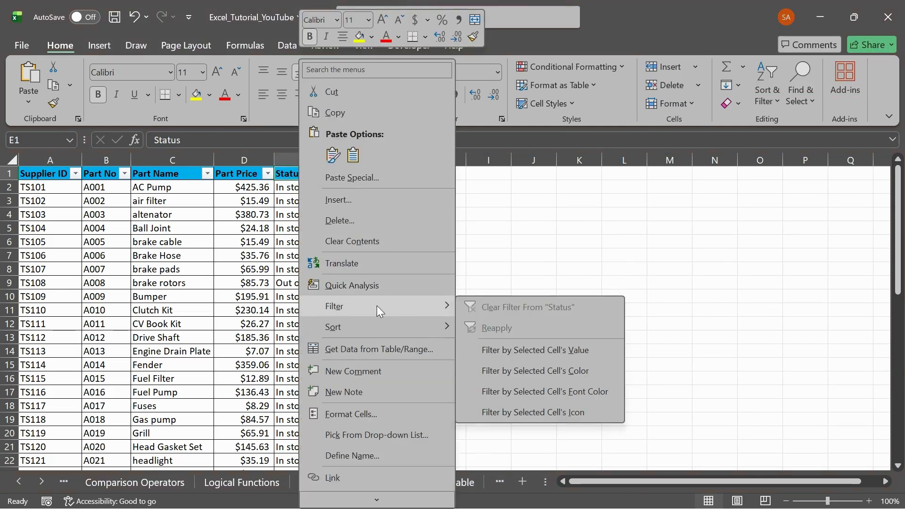
click(240, 206)
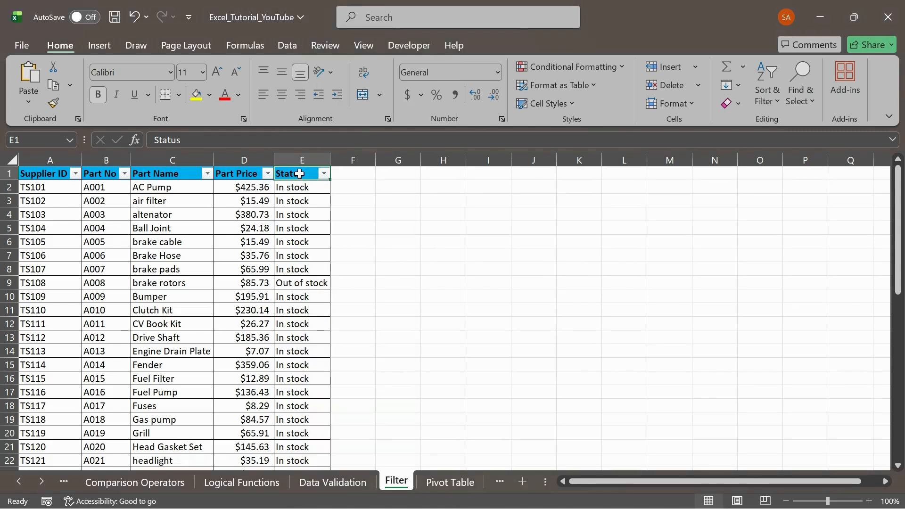
right_click(300, 173)
mouse_move(351, 302)
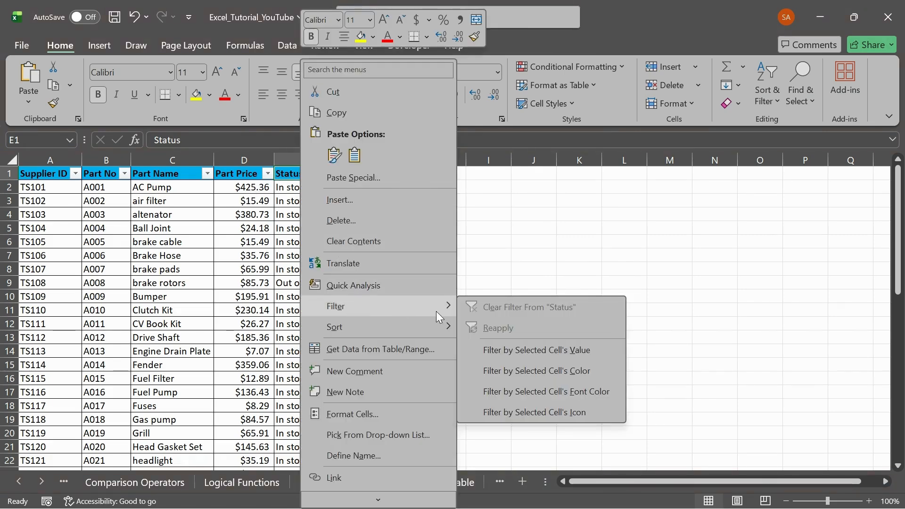
key(Escape)
click(518, 361)
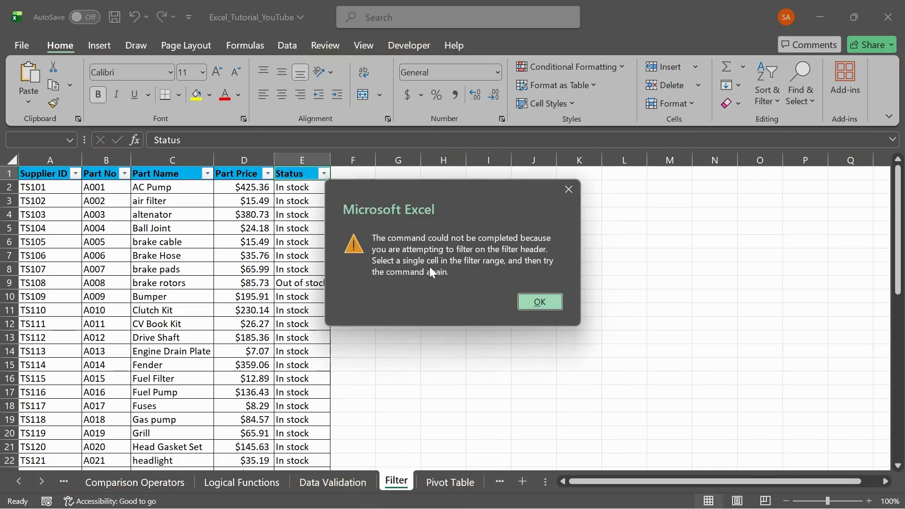
click(542, 302)
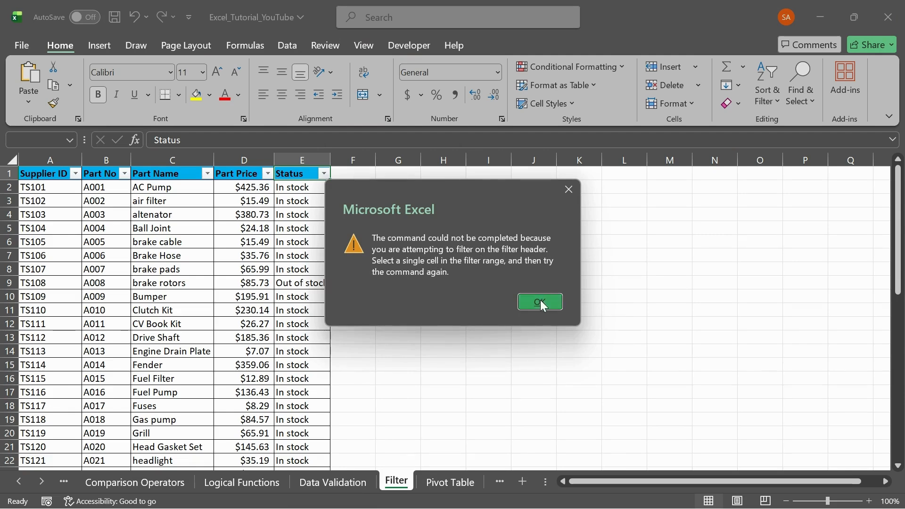
Filter the Status column by the value of cell E2, In stock, and look through the filtered rows.
click(297, 187)
right_click(297, 187)
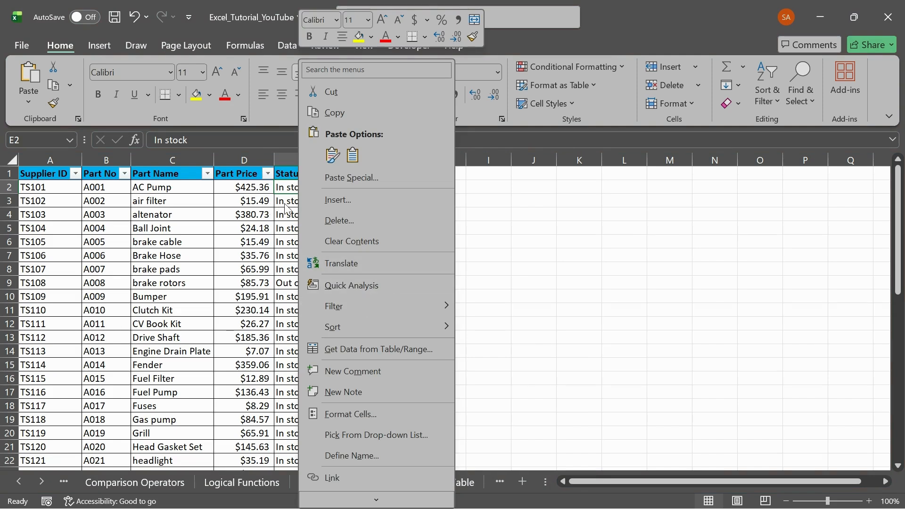
mouse_move(387, 306)
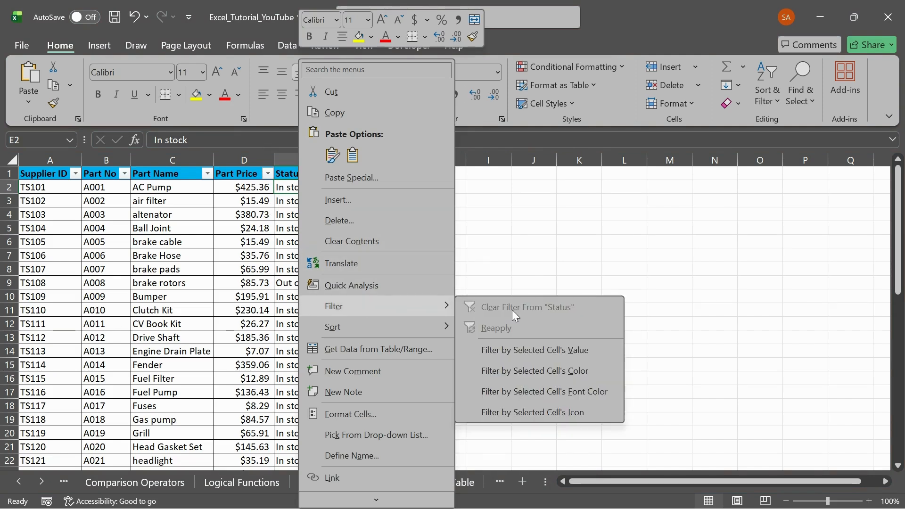
click(544, 349)
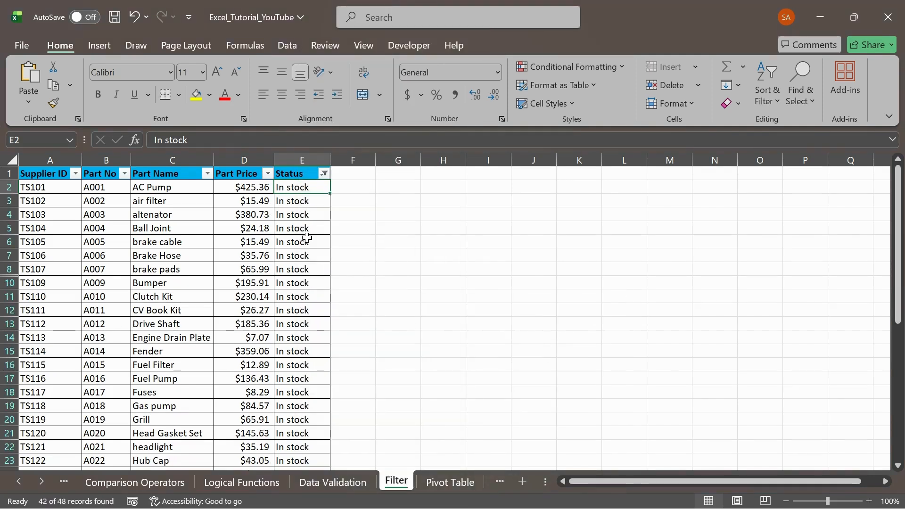
scroll(275, 204, down, 12)
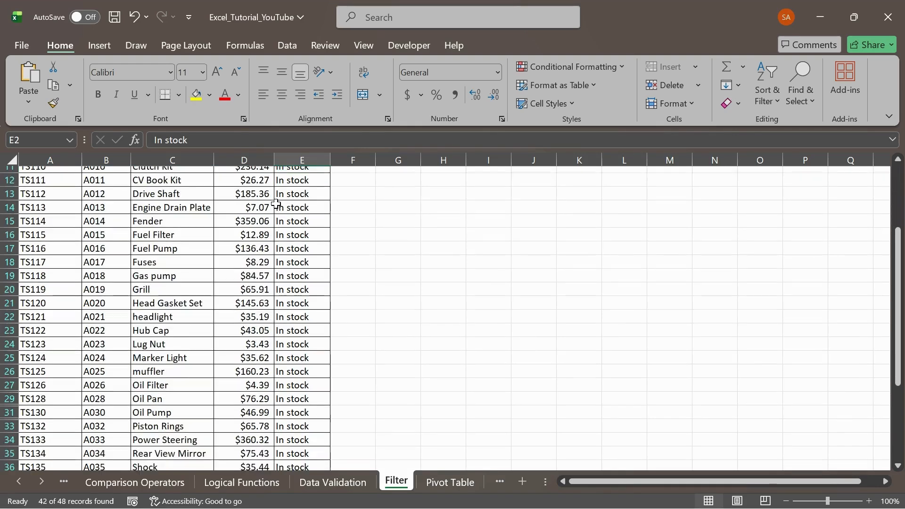
Look through the In stock rows, and clear the filter from the Status column.
scroll(276, 203, up, 12)
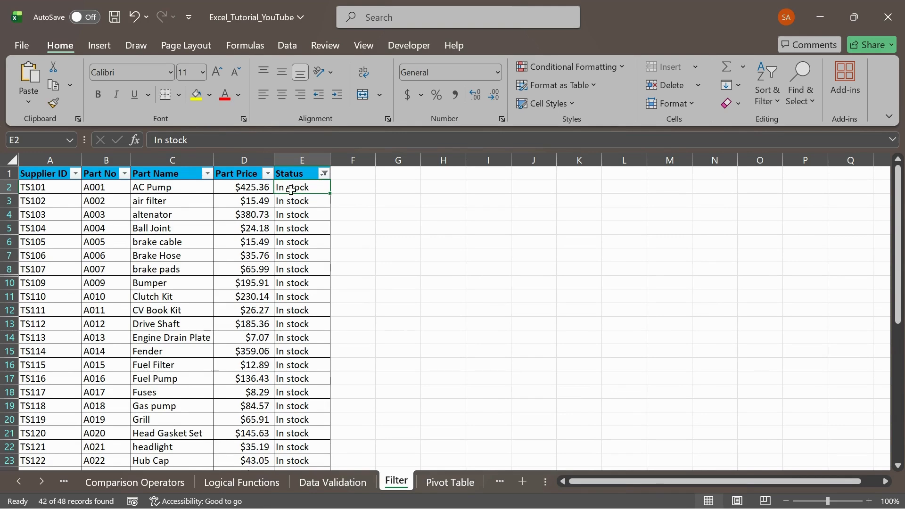
scroll(311, 200, down, 7)
scroll(311, 206, down, 2)
scroll(309, 204, up, 10)
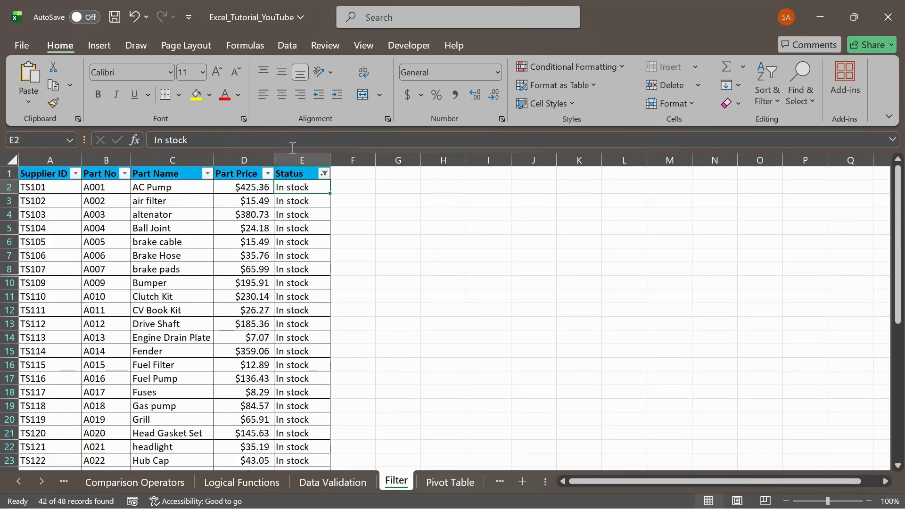
right_click(308, 189)
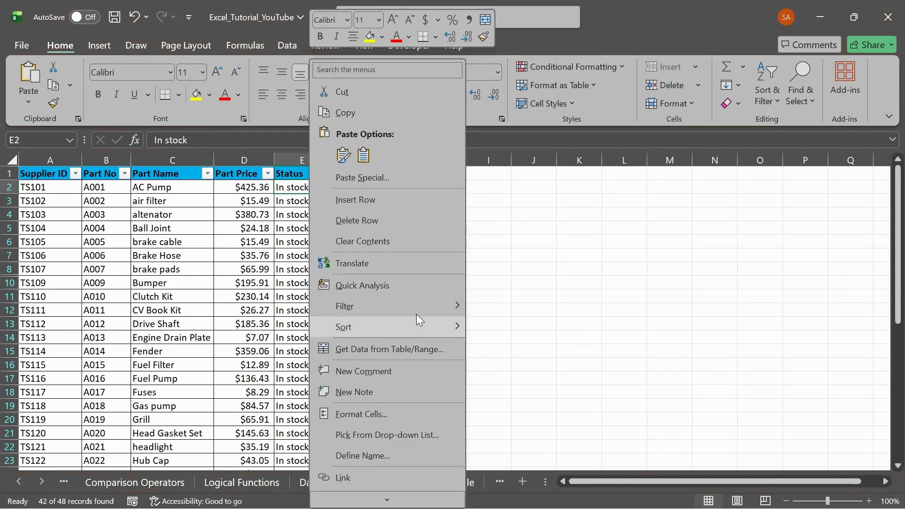
mouse_move(418, 306)
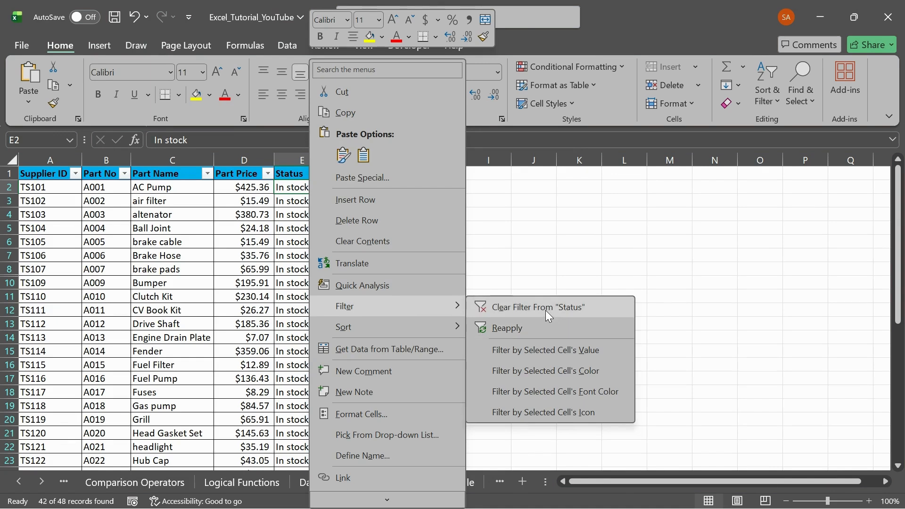
click(543, 310)
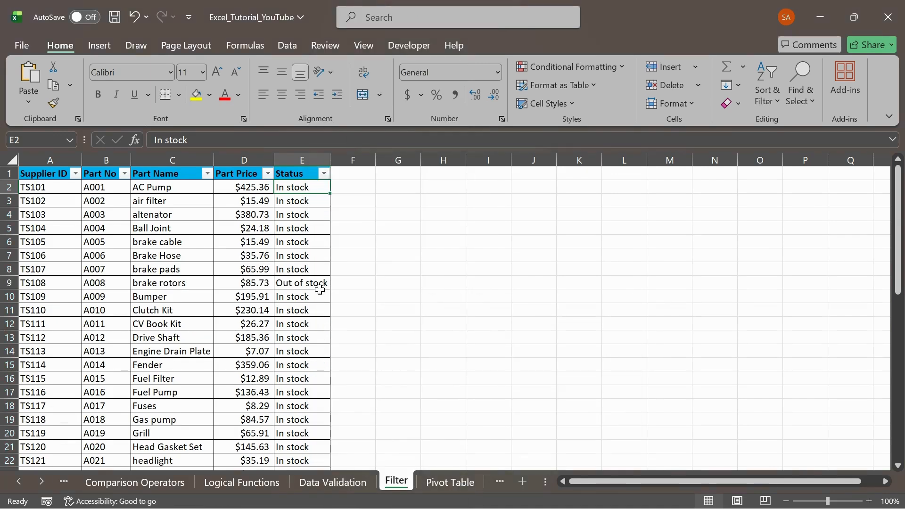
Filter the Status column by the value of cell E9, Out of stock, and select the filtered status cells.
click(298, 284)
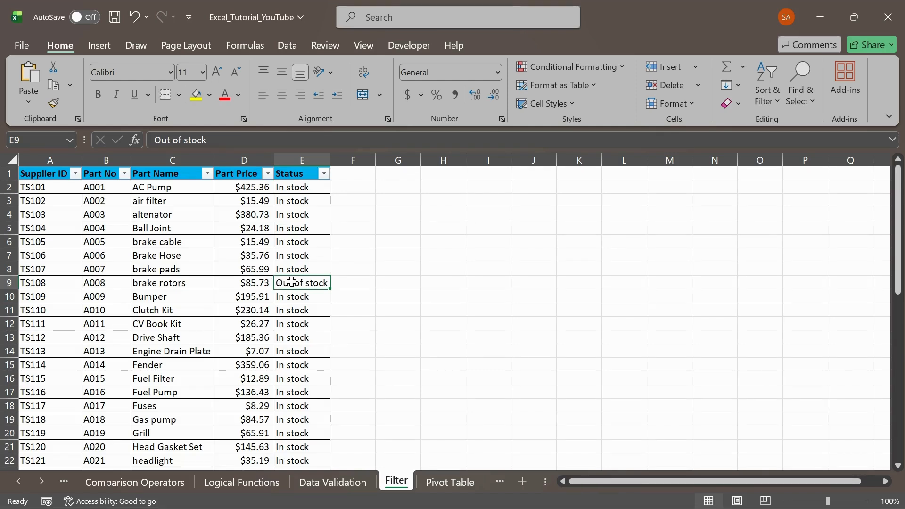
right_click(292, 281)
mouse_move(350, 246)
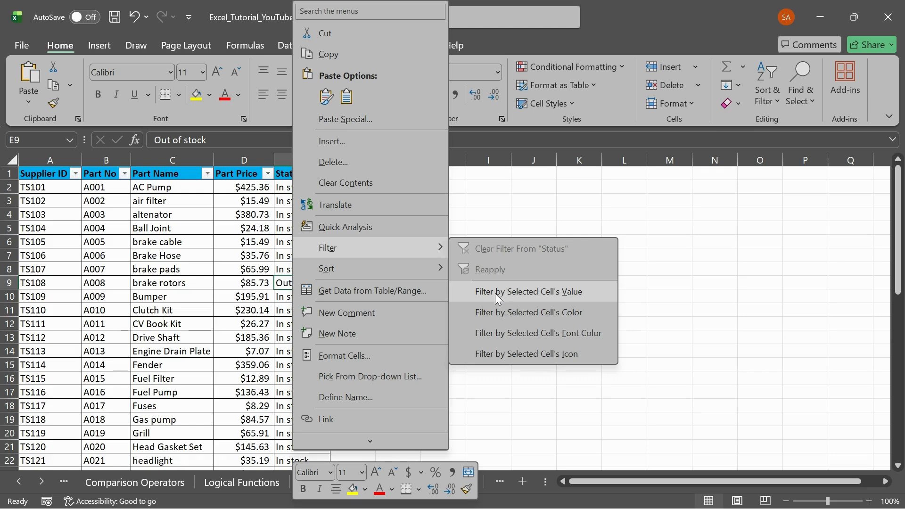
click(572, 293)
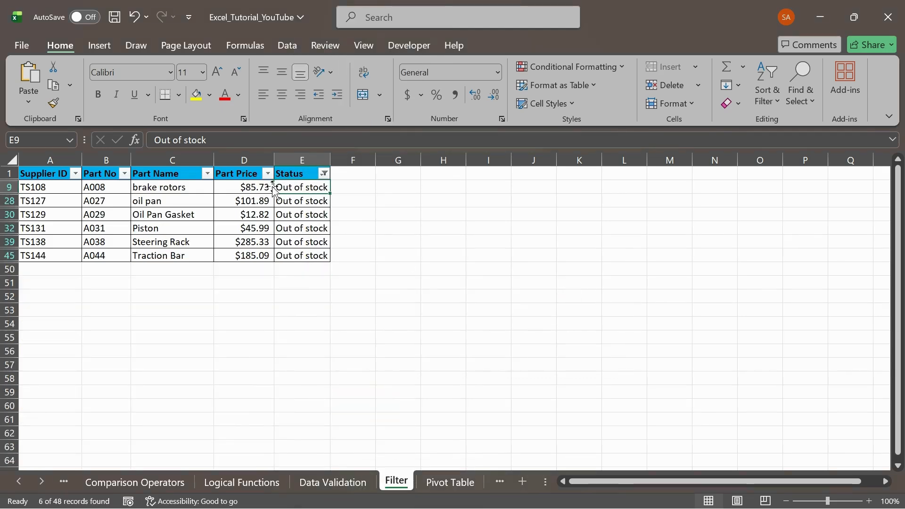
drag(296, 186, 299, 253)
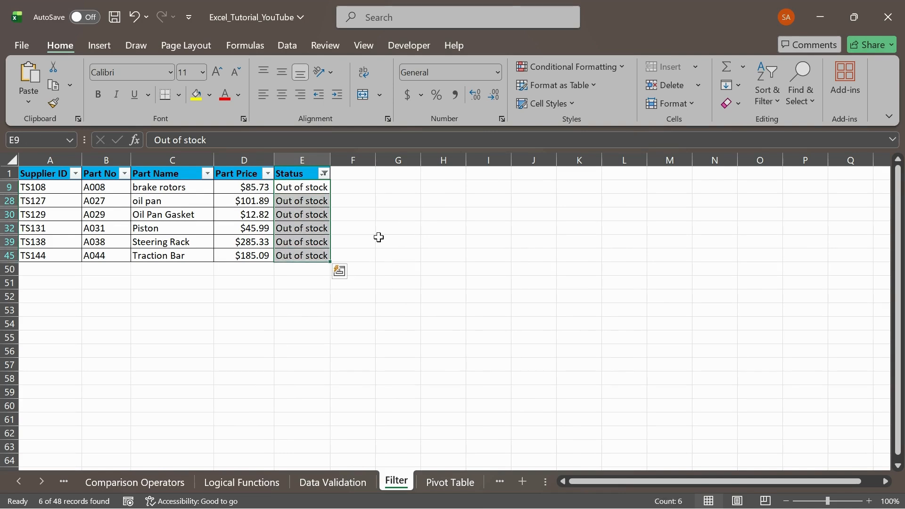
Clear the filter from the Status column, starting from its header cell E1, and select cell D5.
click(300, 171)
right_click(300, 171)
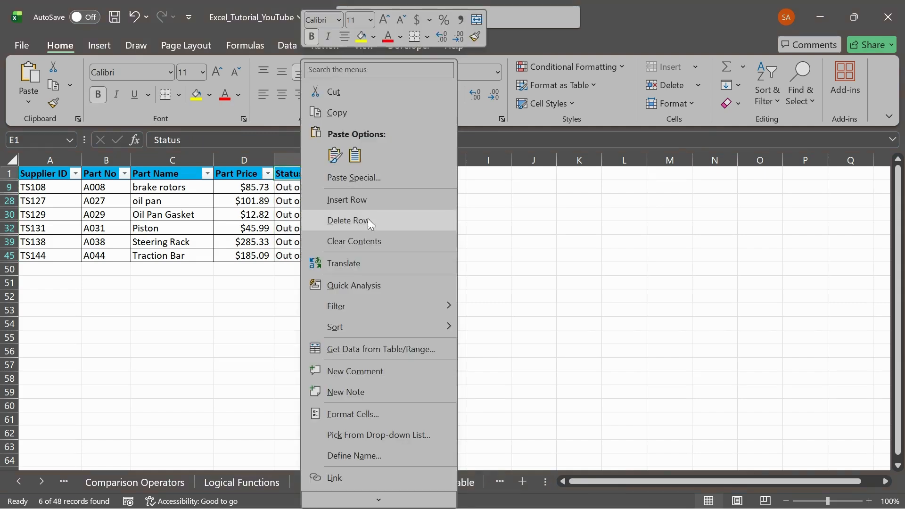
mouse_move(394, 306)
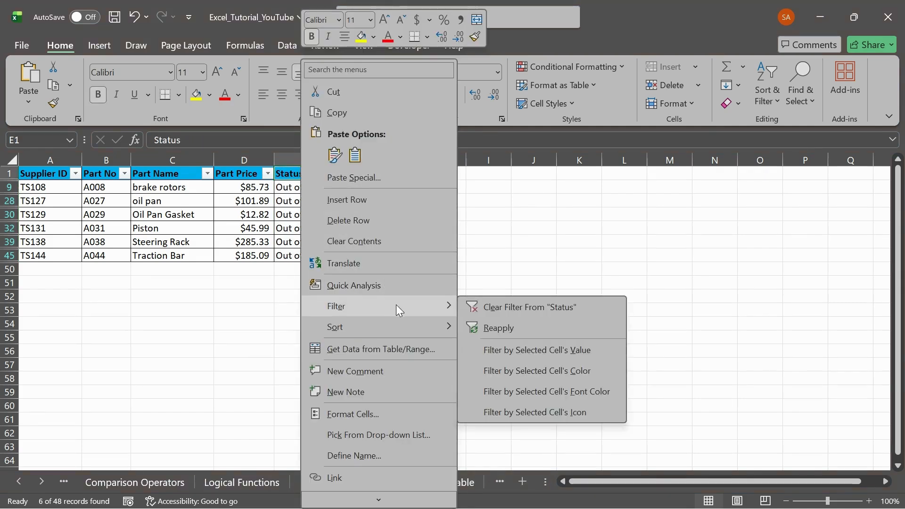
click(533, 308)
click(237, 226)
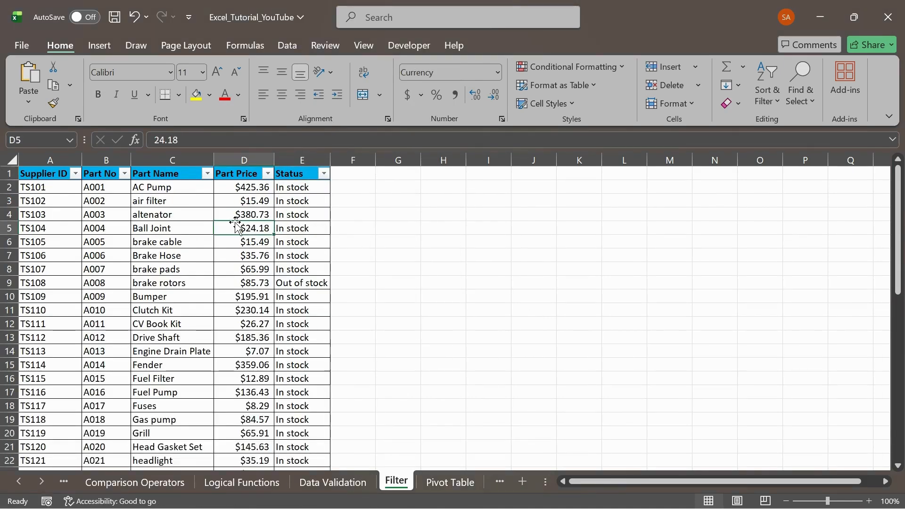
Look over the Part Name, Status, Part Price, Supplier ID and Part No columns of the parts table.
right_click(291, 176)
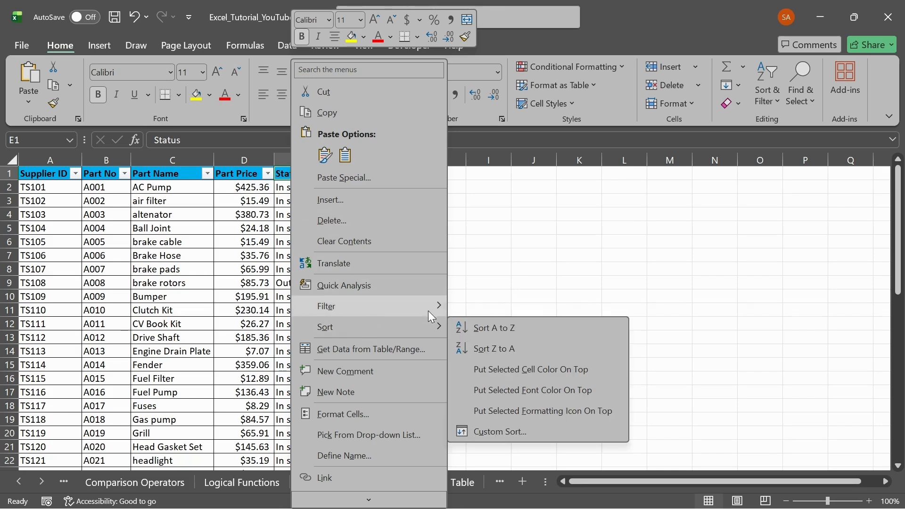
click(244, 222)
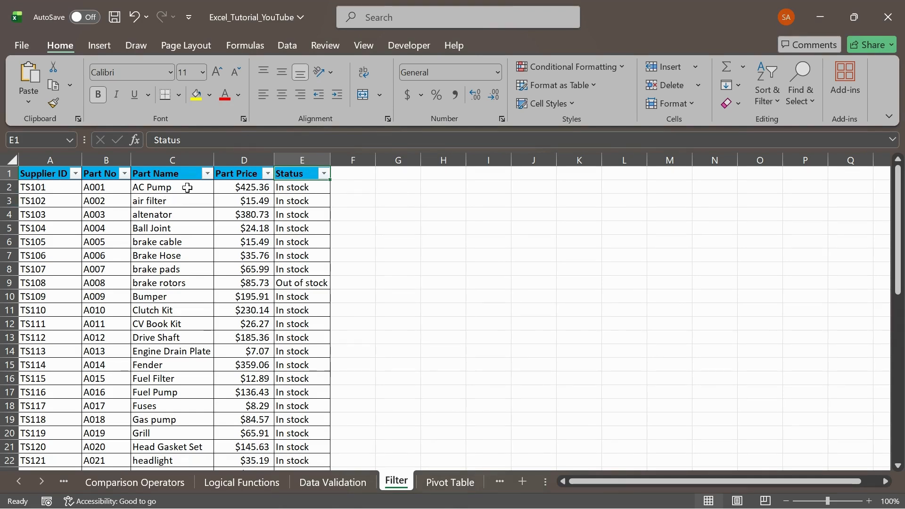
click(165, 160)
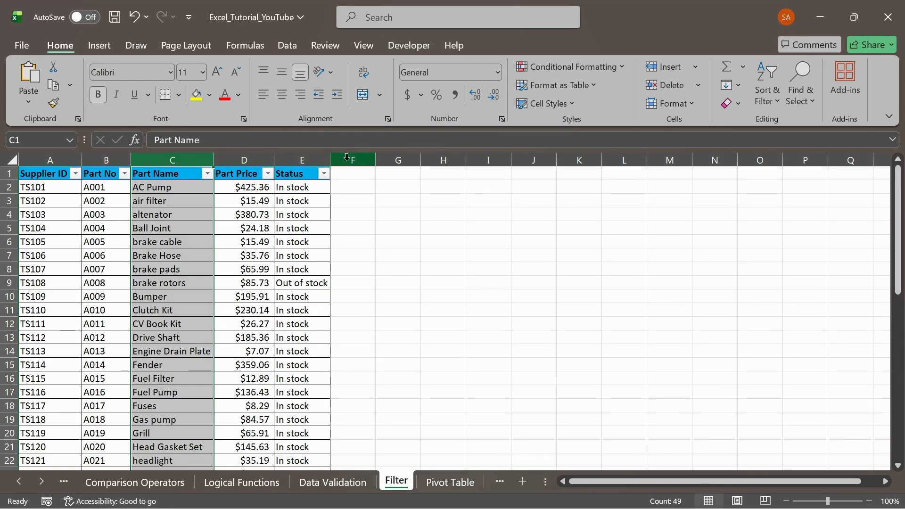
click(307, 156)
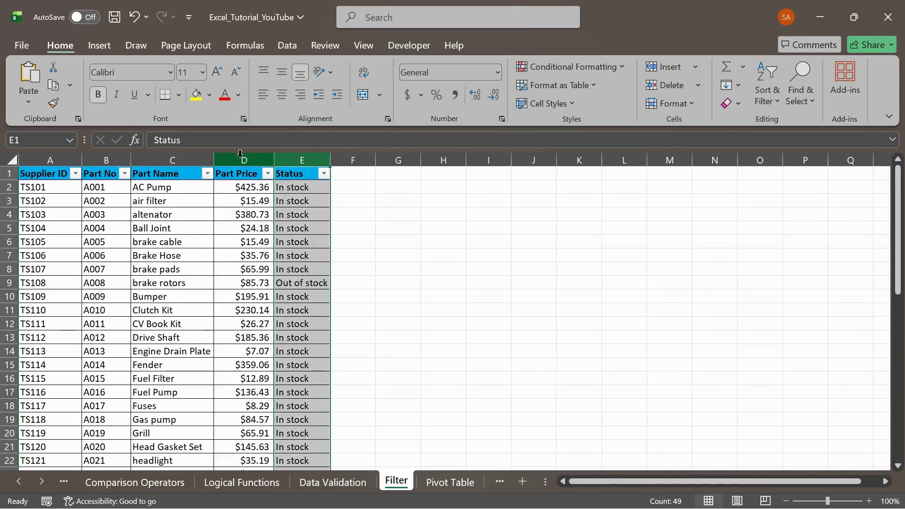
click(240, 155)
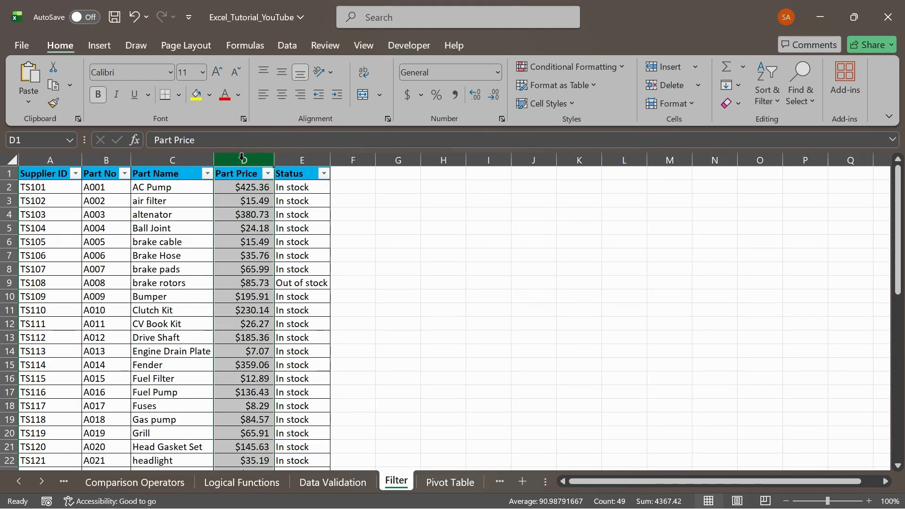
click(243, 185)
click(52, 161)
drag(52, 161, 90, 158)
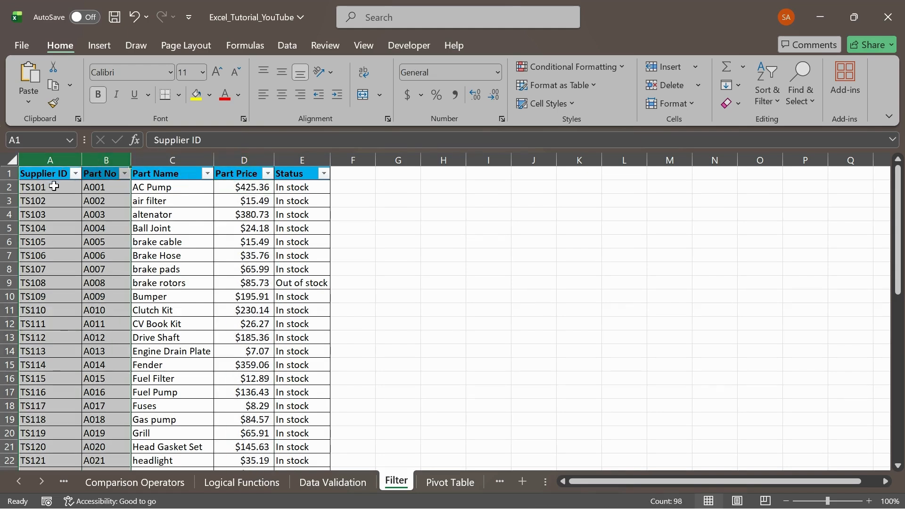
click(54, 186)
click(118, 188)
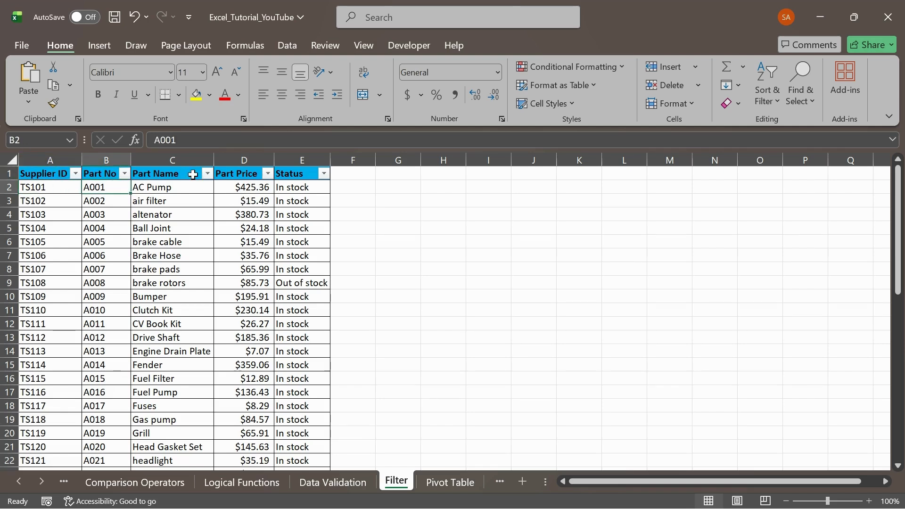
Sort the table in ascending order by Part Price from header cell D1, and select the sorted prices D2:D22.
click(238, 176)
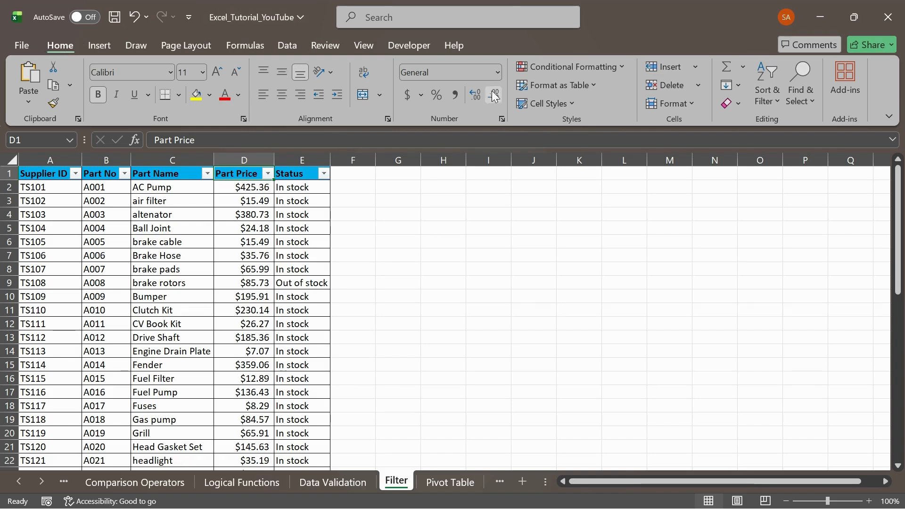
click(762, 103)
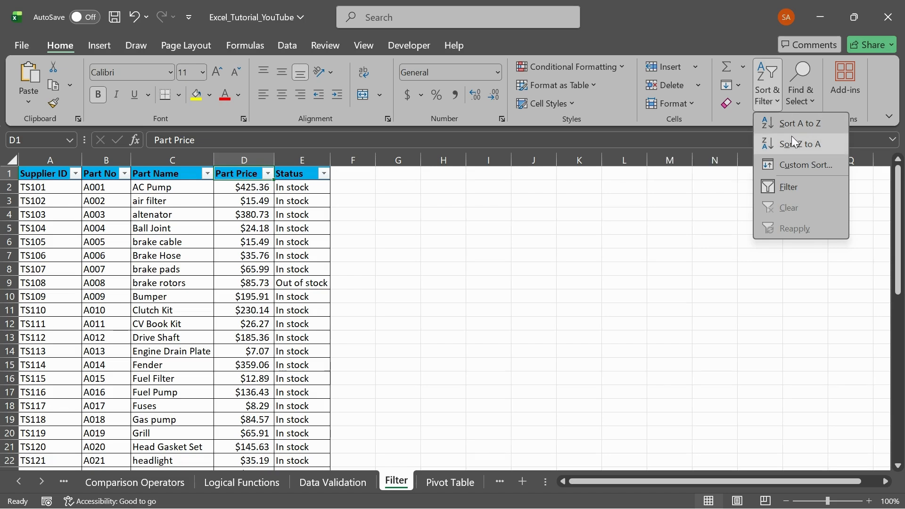
click(232, 173)
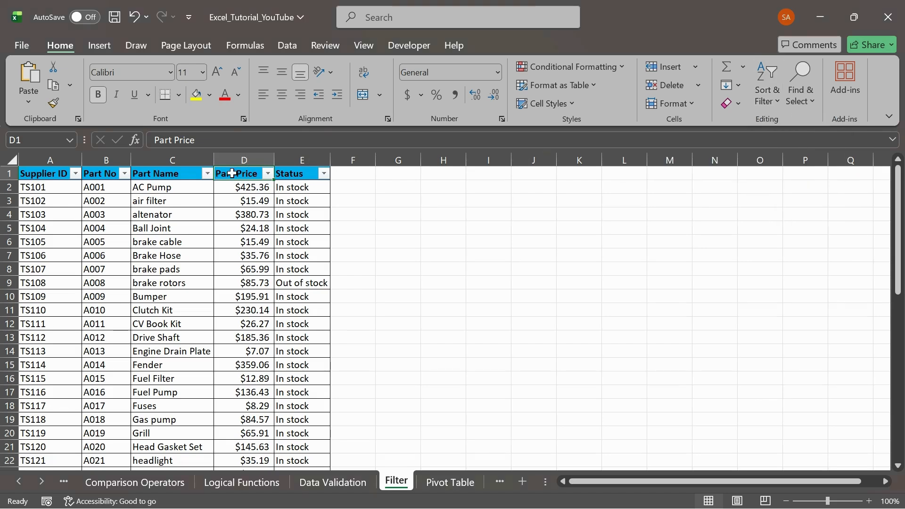
right_click(232, 174)
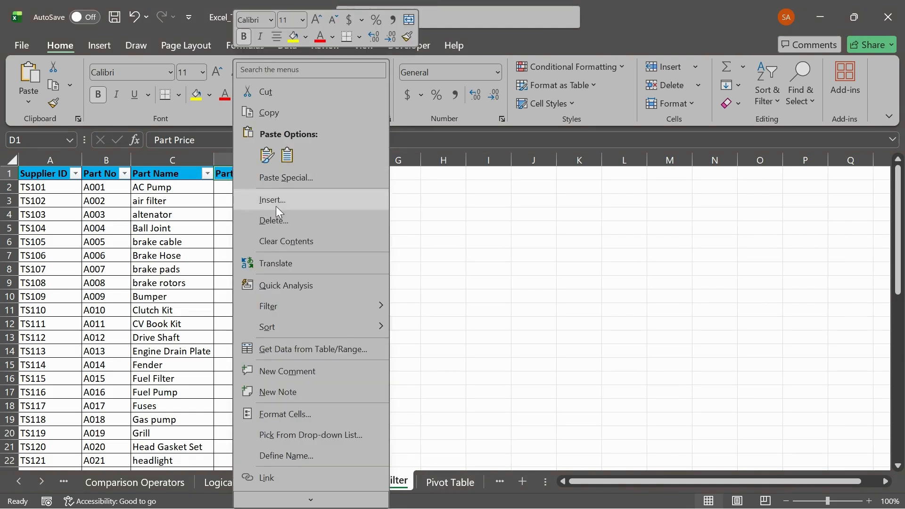
mouse_move(341, 325)
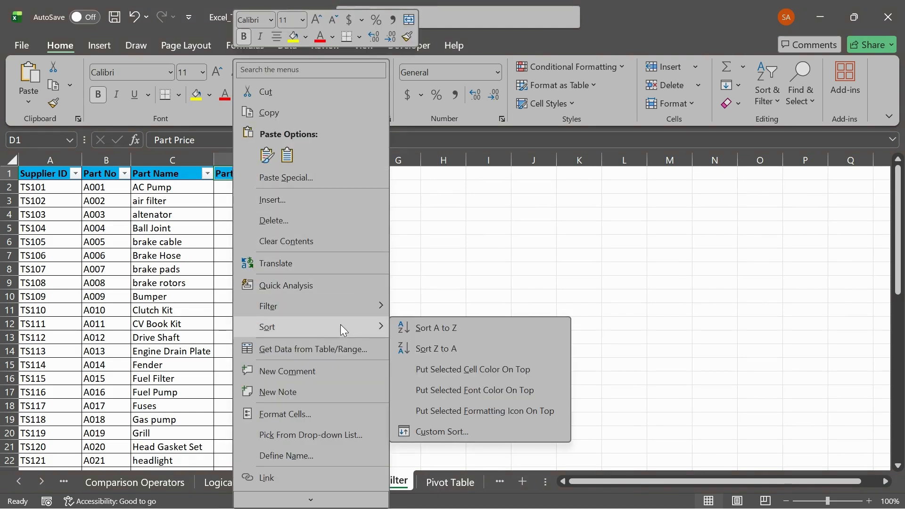
click(430, 329)
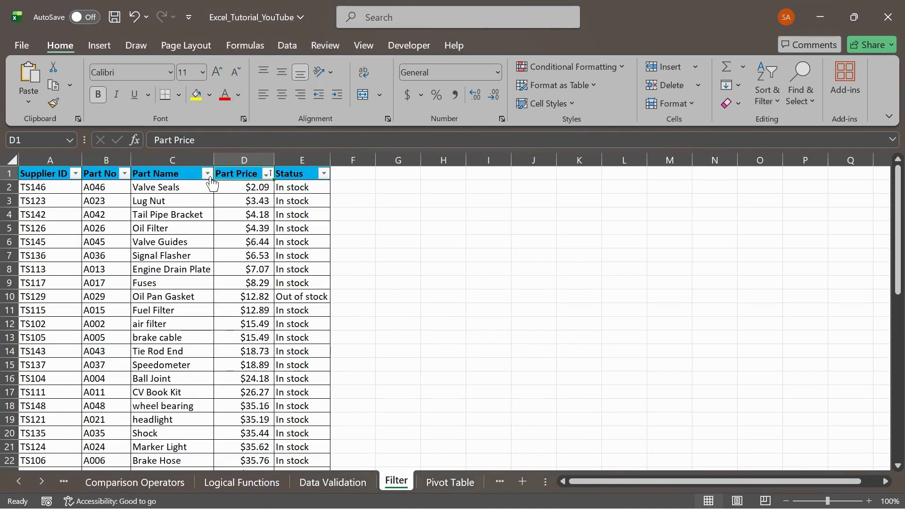
click(243, 192)
click(255, 360)
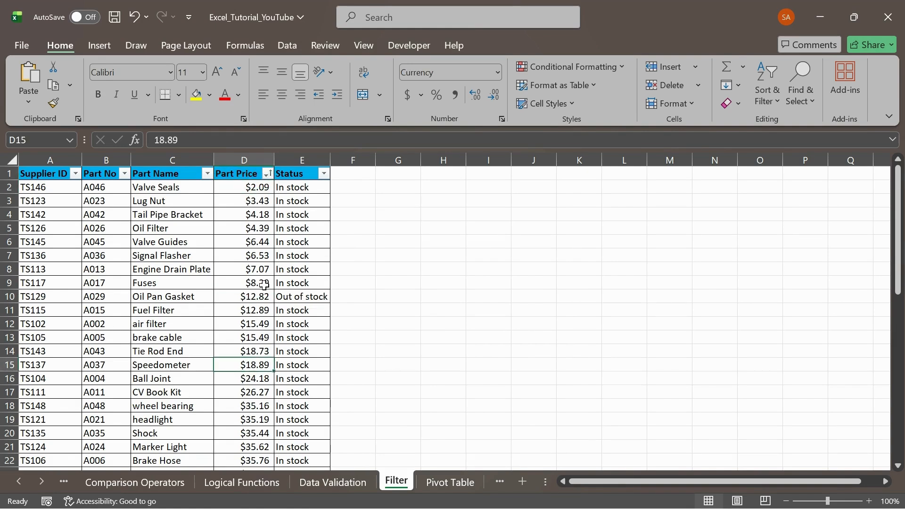
drag(241, 189, 249, 462)
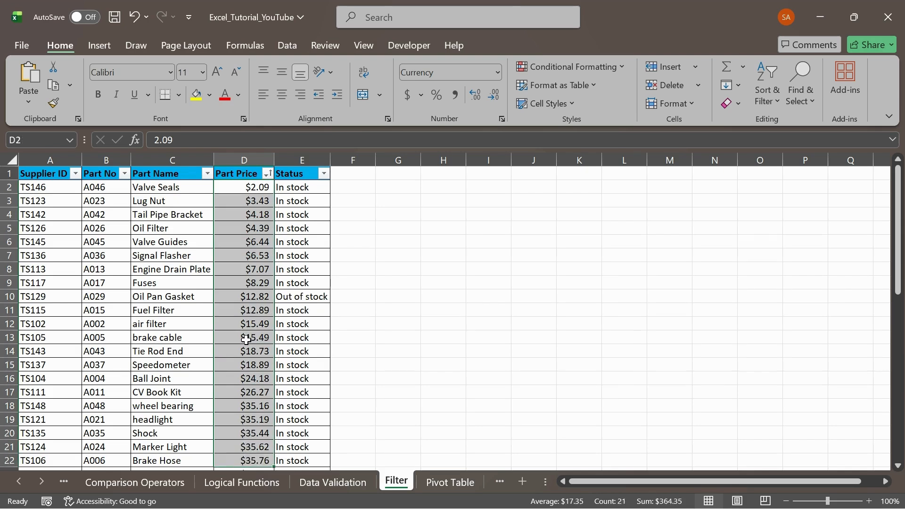
Check the Part Price column's filter options and its custom sort settings, and close the Sort dialog.
click(240, 172)
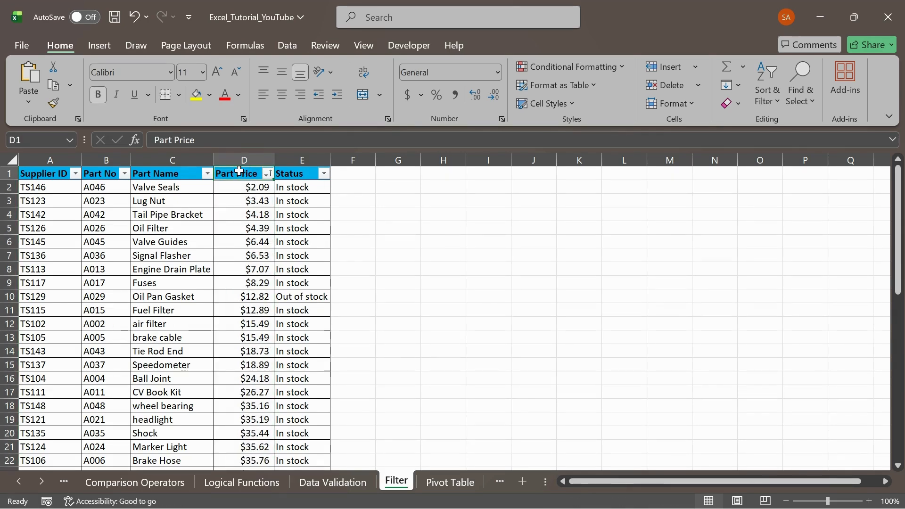
click(268, 174)
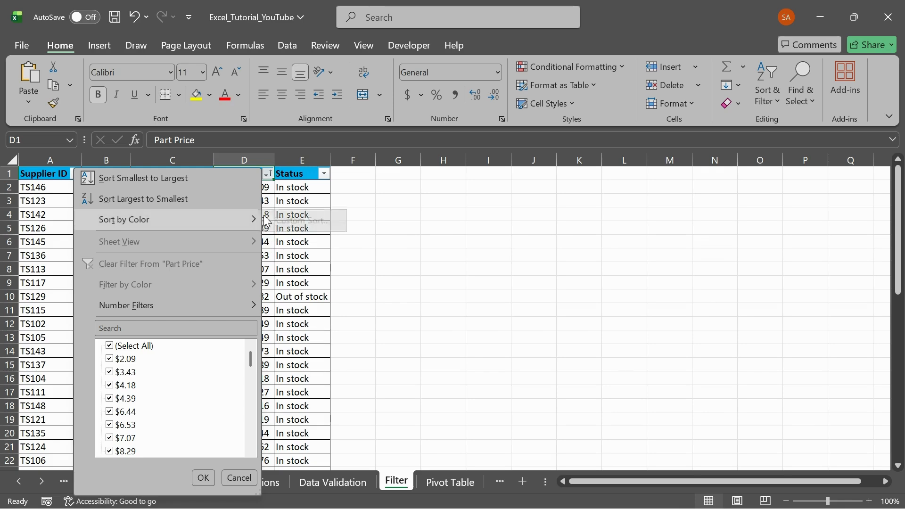
click(286, 189)
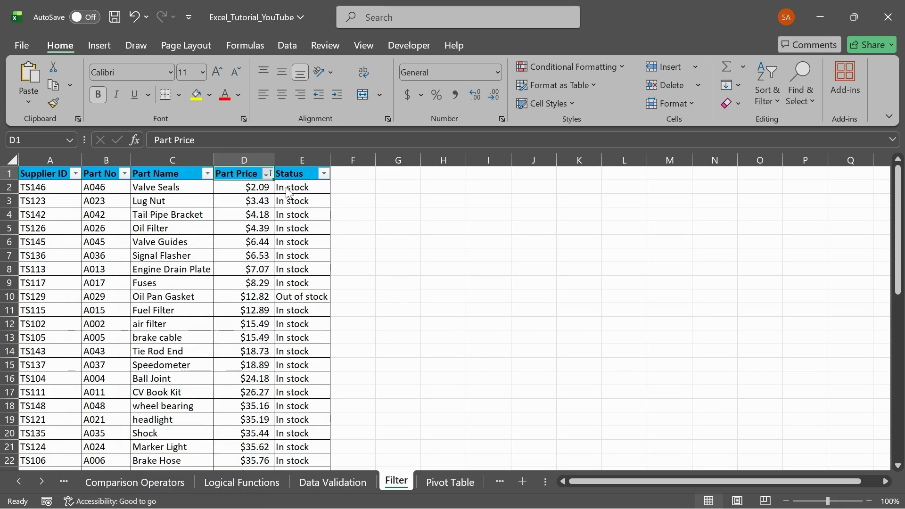
right_click(237, 172)
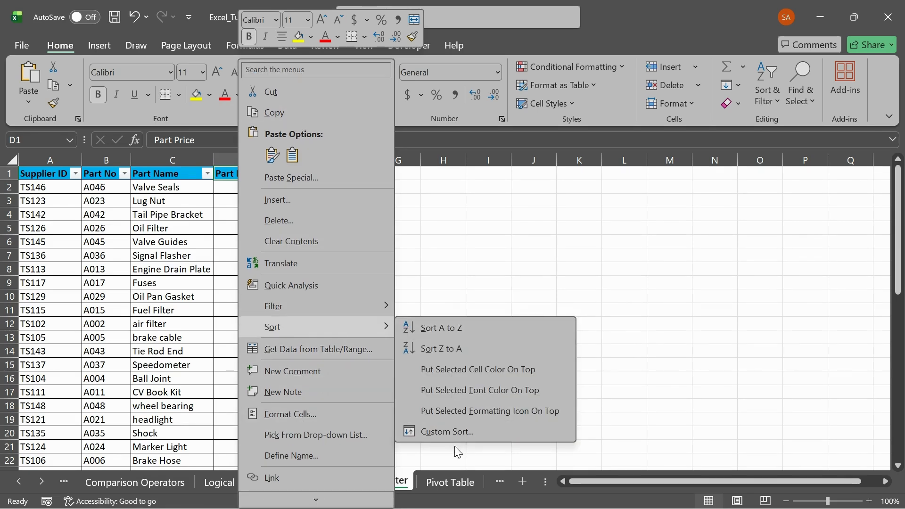
click(459, 431)
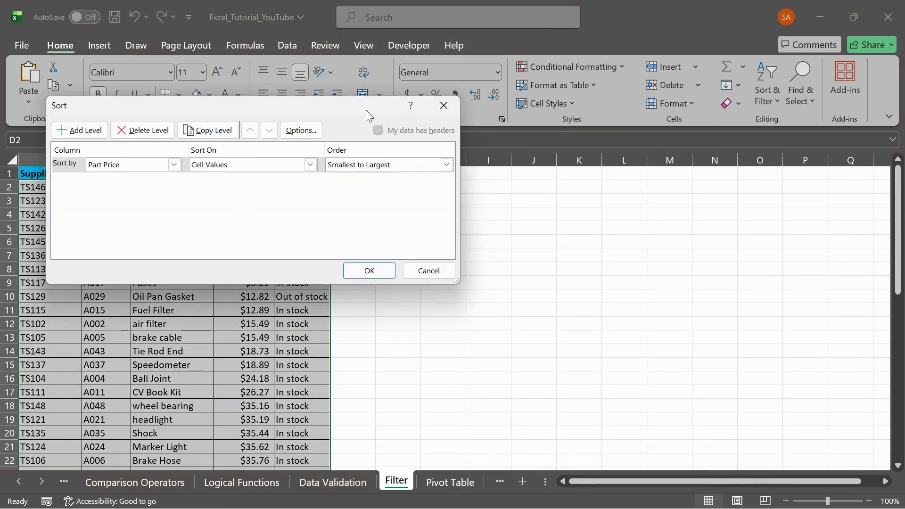
click(448, 107)
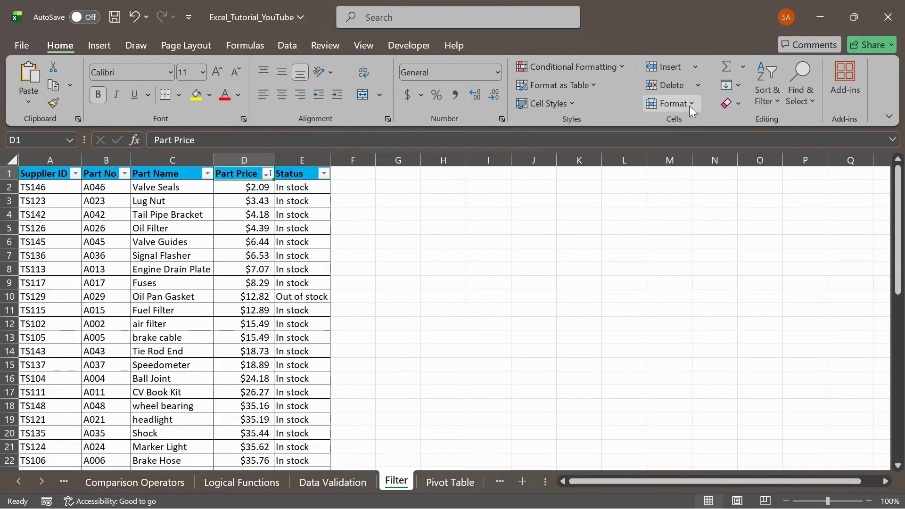
Clear the sort state from the Part Price column and check the order of the first prices.
click(757, 104)
click(786, 221)
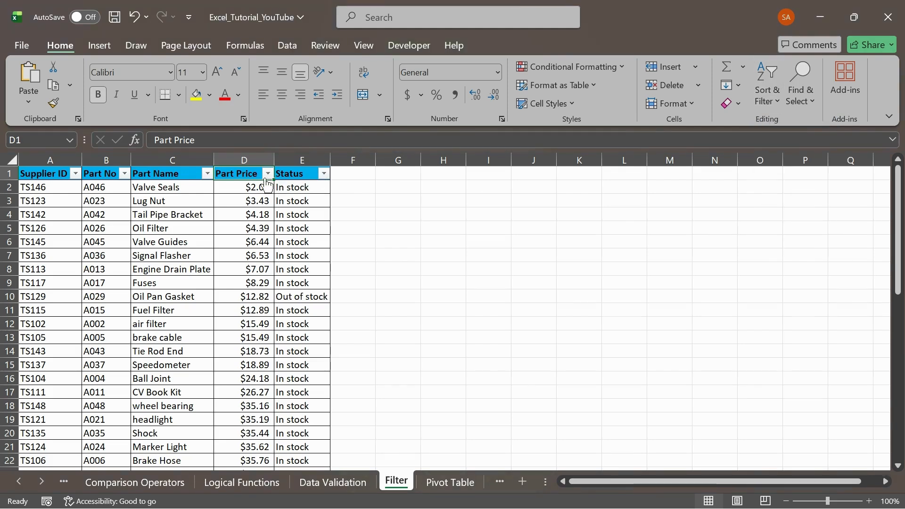
drag(238, 187, 237, 345)
click(245, 311)
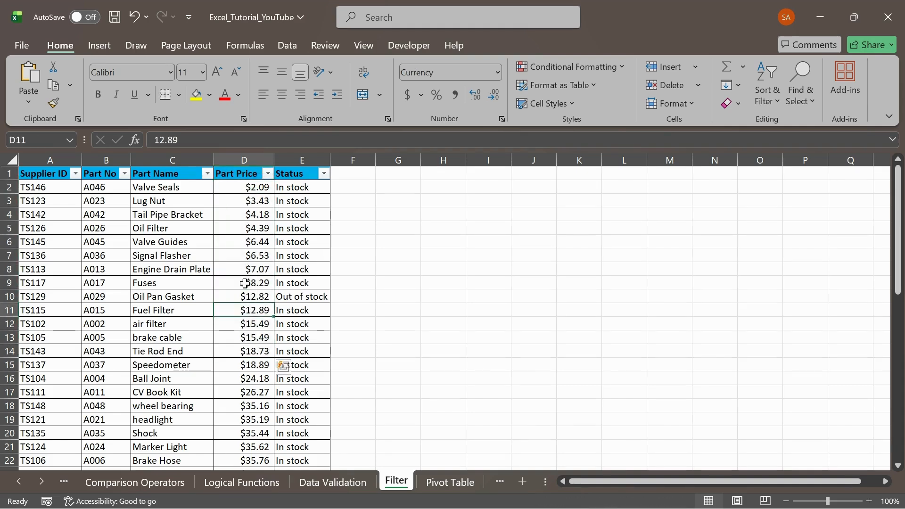
Sort the table in descending order by Part Price from header cell D1, and check the prices from D2 to D18.
right_click(239, 174)
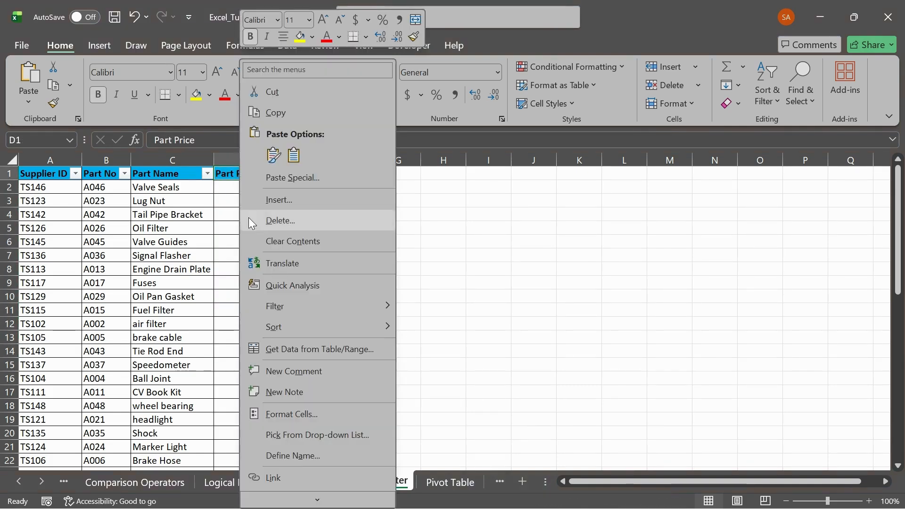
mouse_move(307, 331)
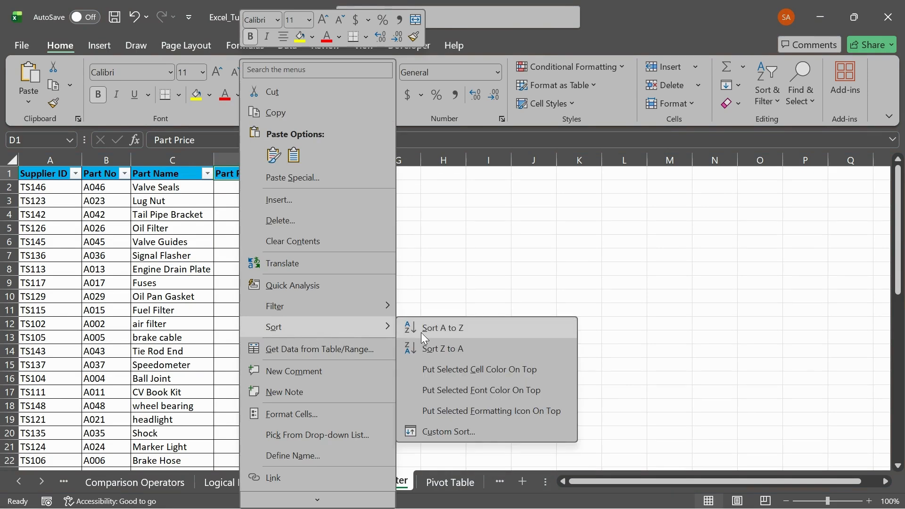
click(456, 348)
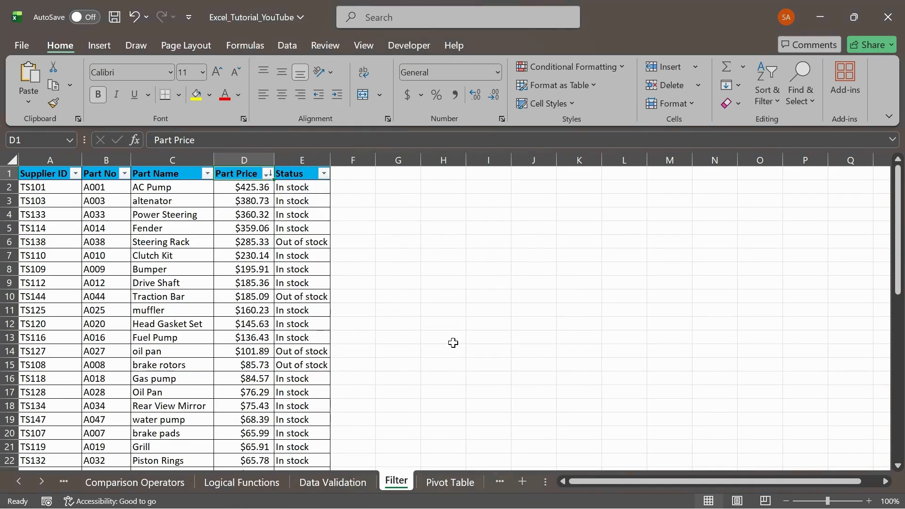
click(258, 228)
drag(243, 187, 247, 406)
click(247, 406)
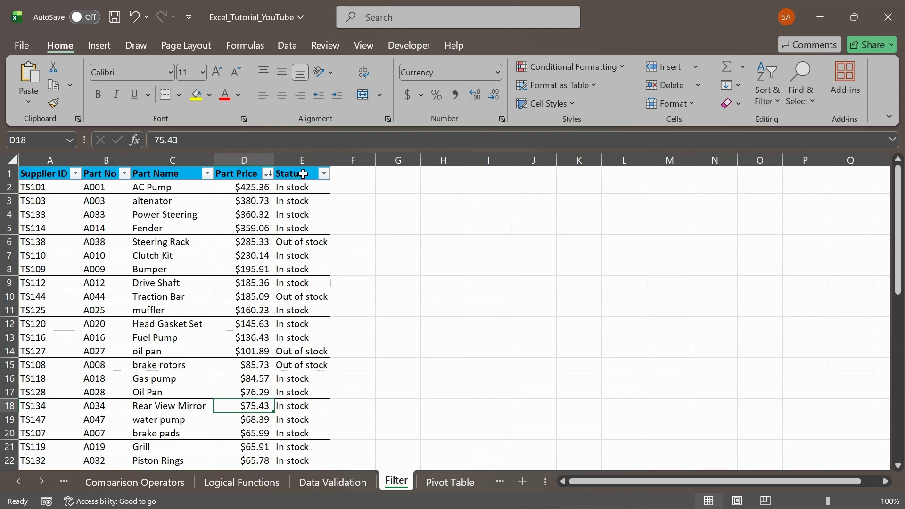
Sort the table from A to Z by Status from header cell E1, and look through the sorted rows.
click(303, 174)
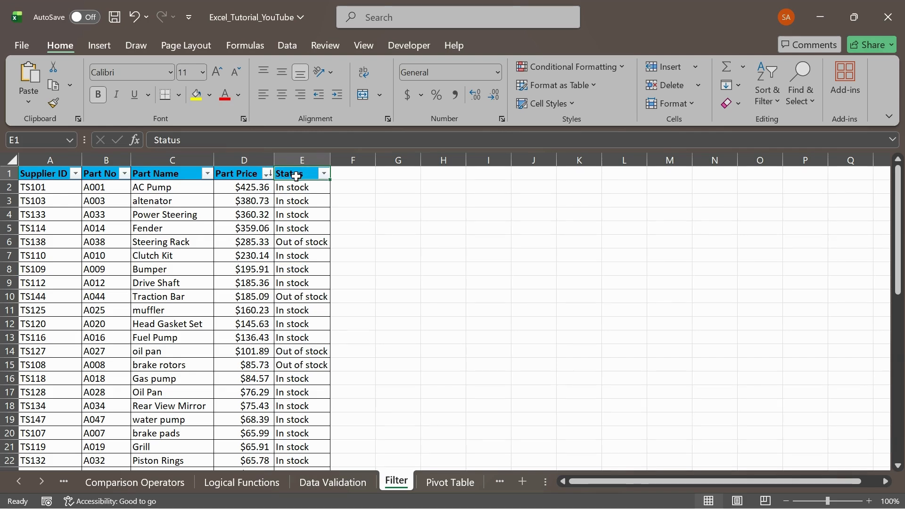
right_click(296, 176)
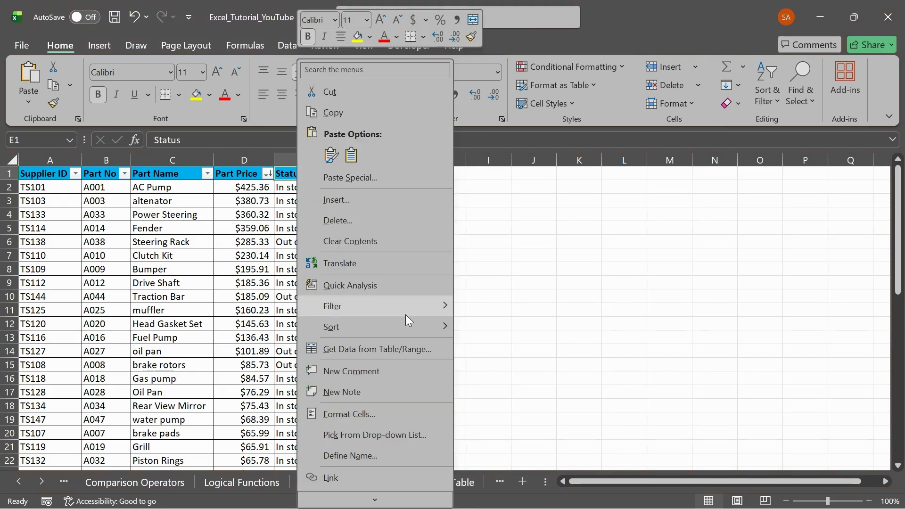
mouse_move(414, 326)
click(498, 329)
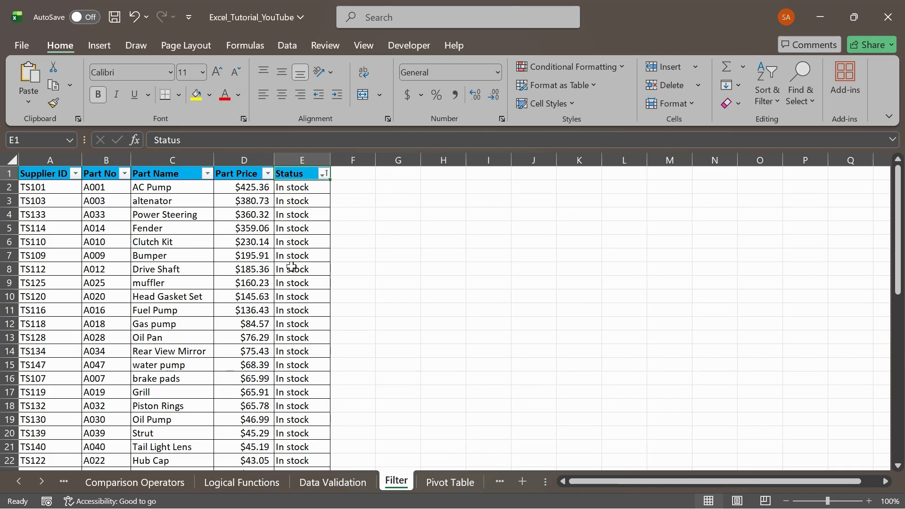
scroll(284, 293, down, 11)
scroll(283, 293, up, 11)
Sort the table from A to Z by Part Name from header cell C1, and check the first sorted names.
click(157, 174)
right_click(170, 173)
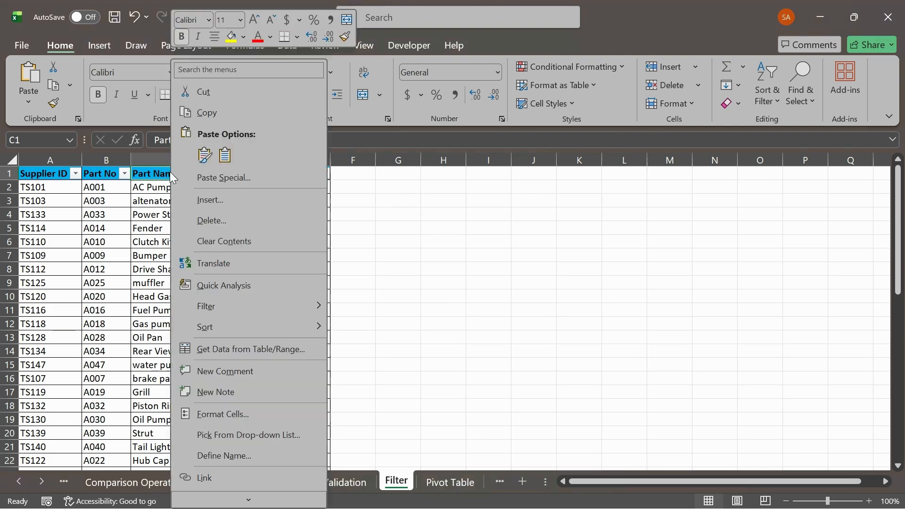
mouse_move(274, 333)
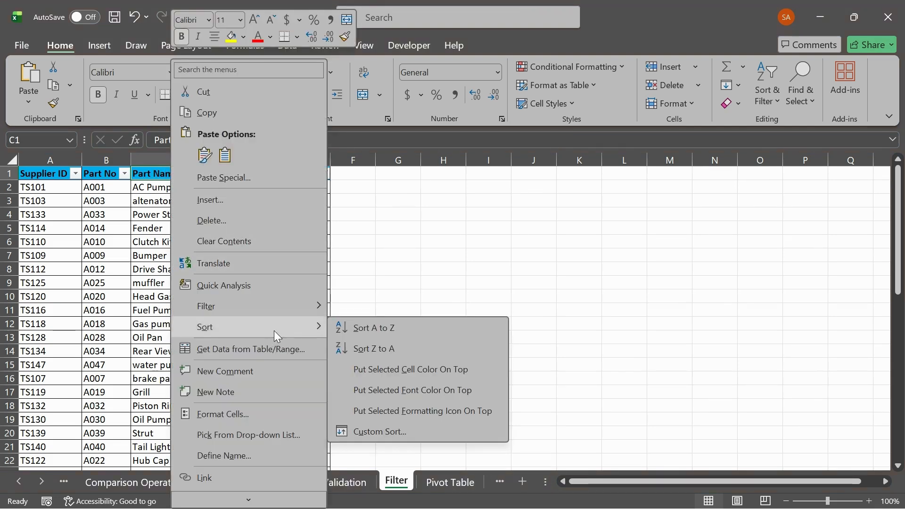
click(371, 329)
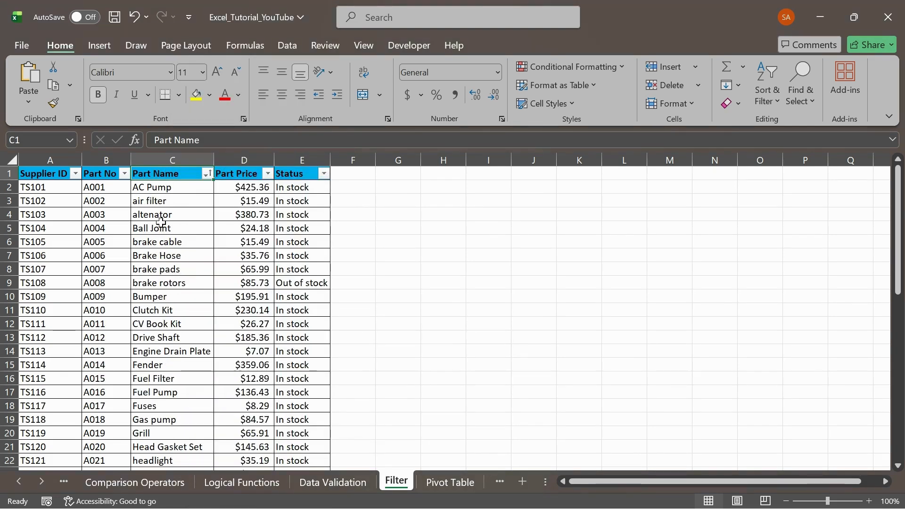
click(149, 185)
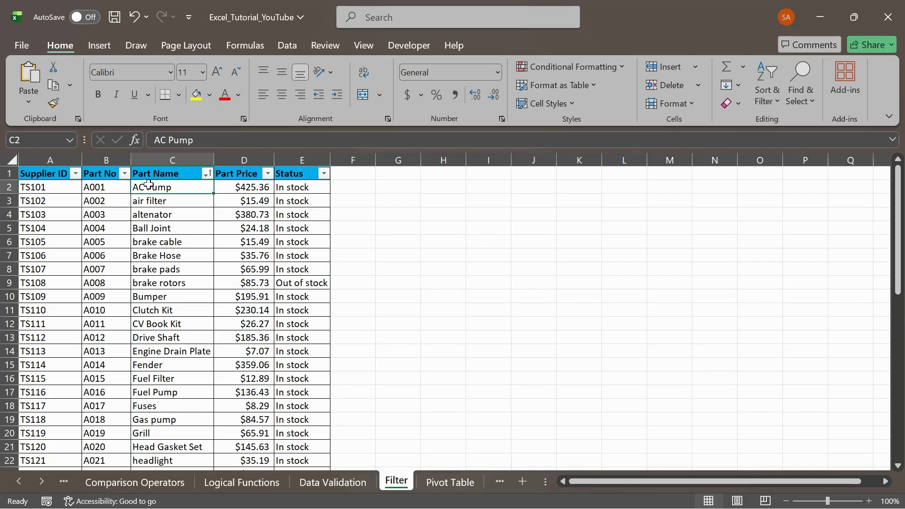
drag(149, 188, 147, 339)
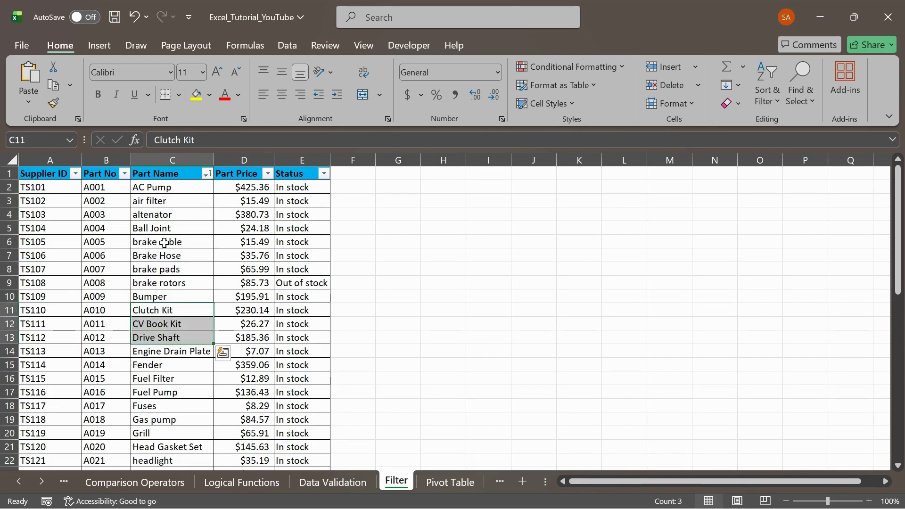
Sort the table from Z to A by Part Name, and check the sorted names in C2:C17.
click(150, 173)
right_click(159, 176)
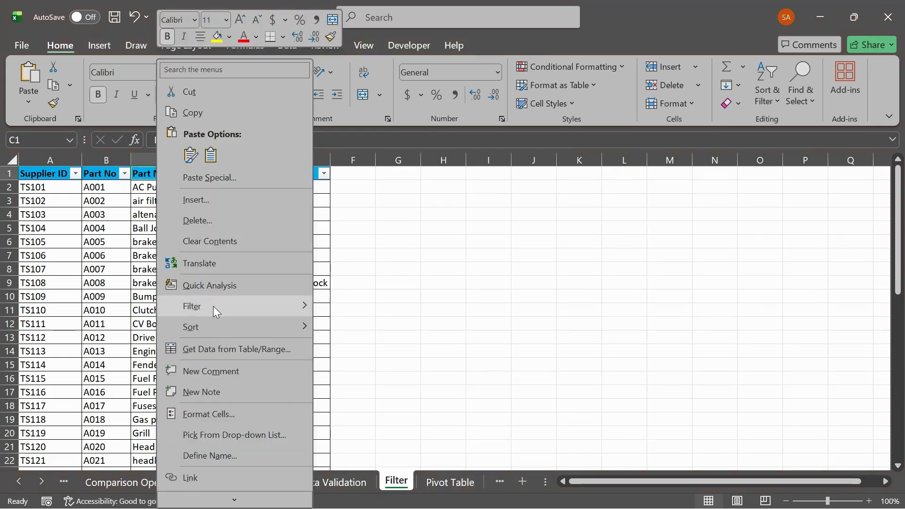
mouse_move(230, 324)
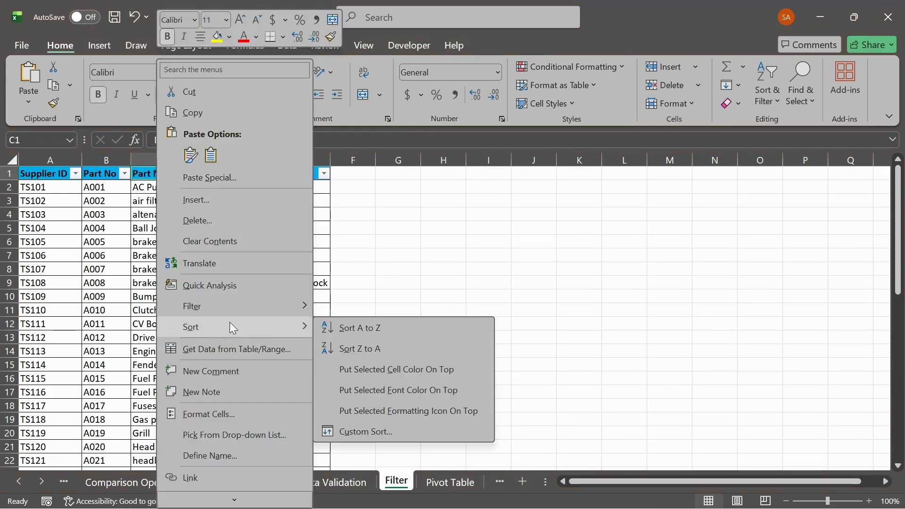
click(356, 349)
drag(142, 187, 161, 397)
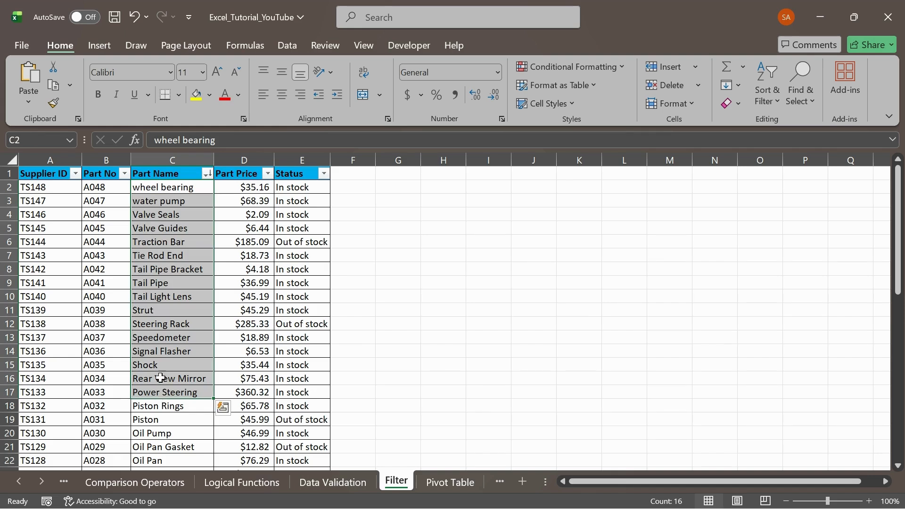
click(171, 296)
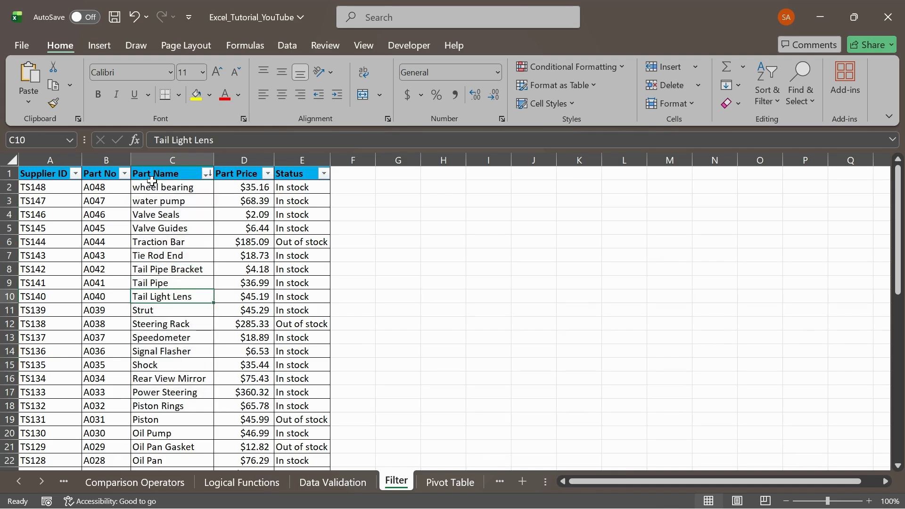
Look over the Part No and Supplier ID headers and the first Supplier ID values in column A.
click(97, 175)
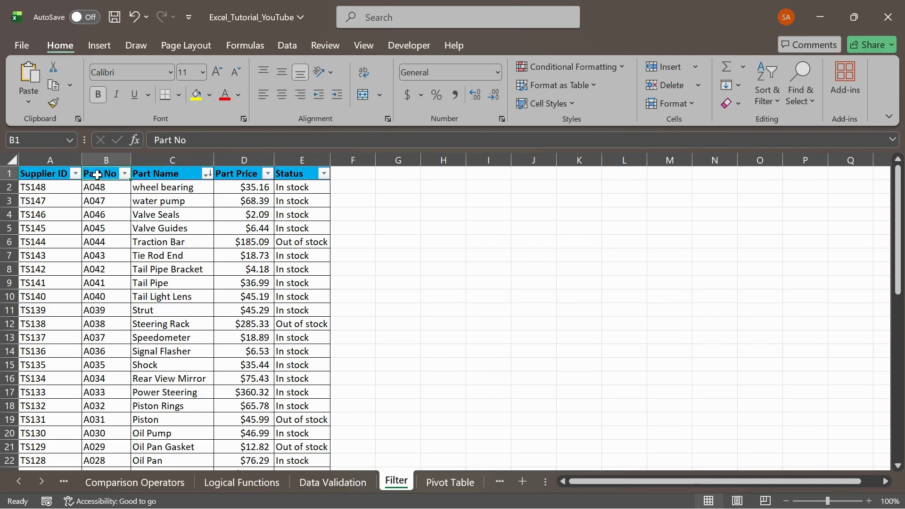
click(47, 174)
click(110, 173)
click(46, 189)
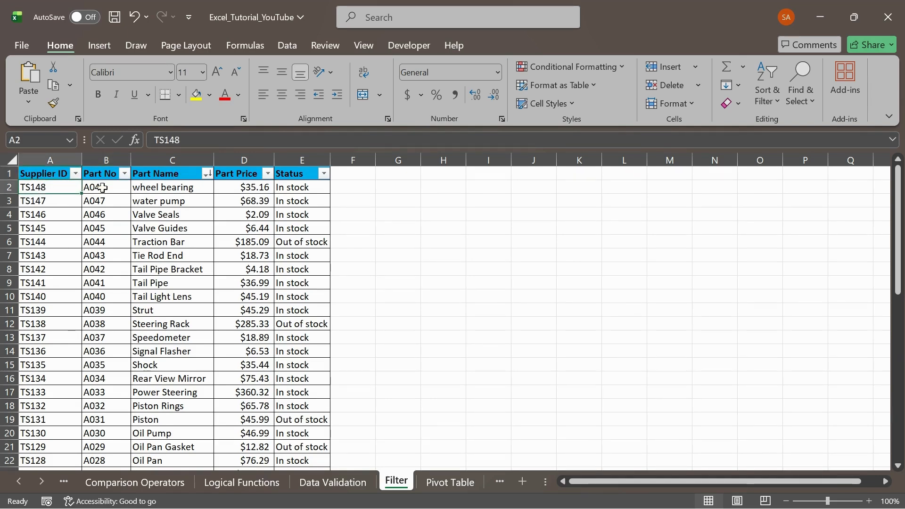
drag(56, 191, 61, 428)
click(45, 187)
click(50, 216)
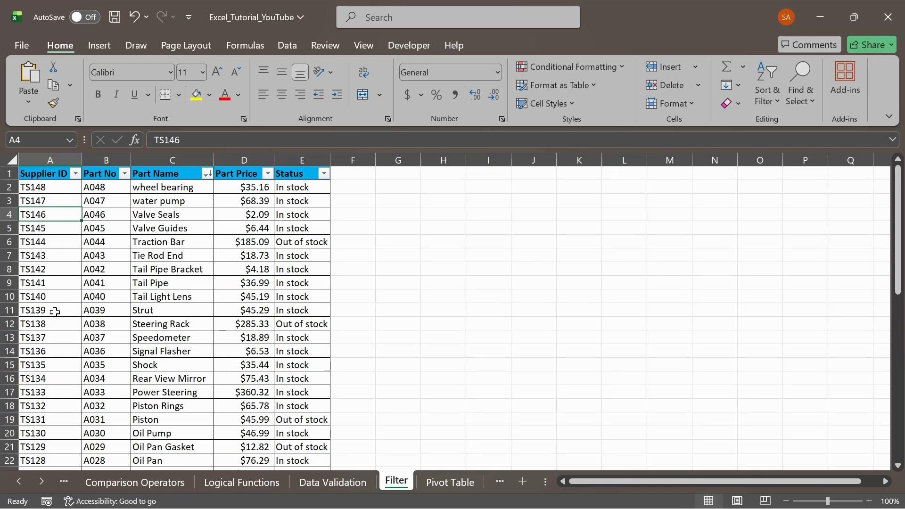
Look through the Supplier ID column down to its last entry in cell A49 to check the order.
scroll(55, 311, down, 16)
scroll(55, 312, up, 4)
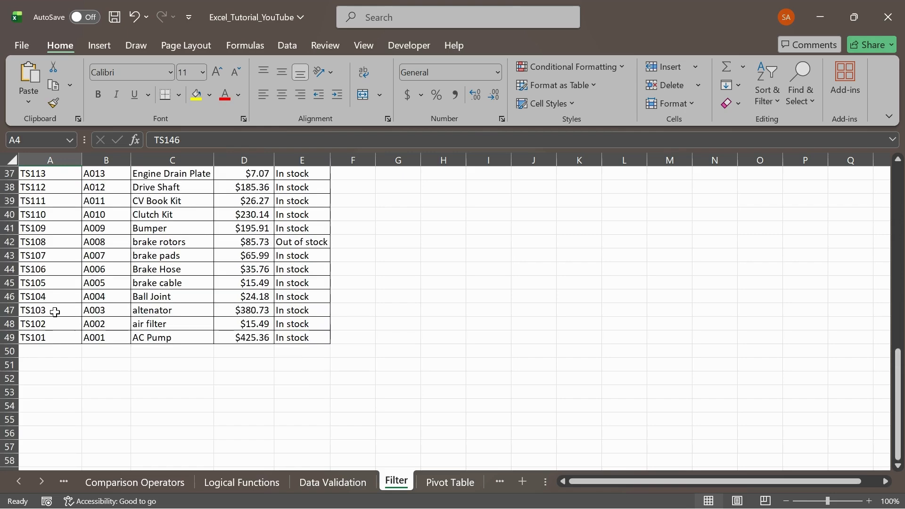
scroll(55, 311, up, 12)
scroll(55, 312, down, 4)
scroll(55, 312, down, 11)
scroll(58, 313, up, 3)
click(46, 339)
scroll(50, 312, up, 12)
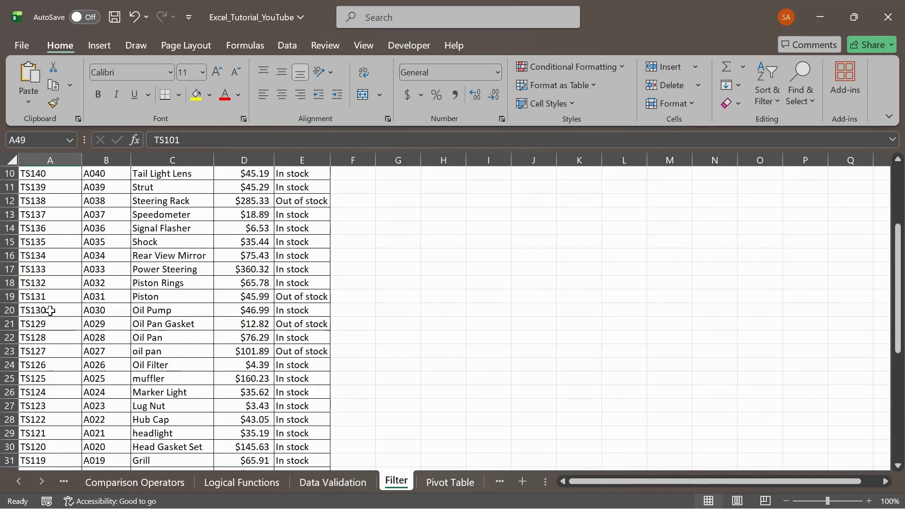
scroll(50, 309, down, 11)
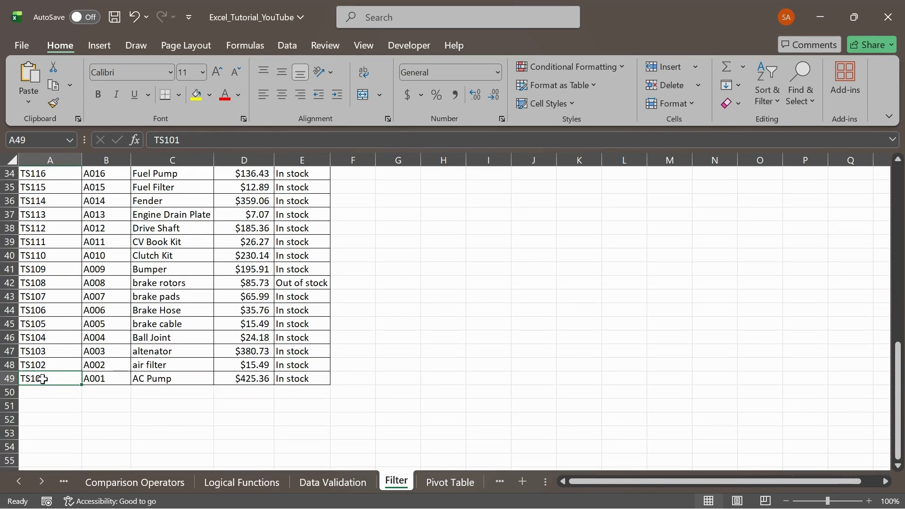
Sort the table from A to Z by Supplier ID from header cell A1, and select the sorted IDs A2:A12.
scroll(37, 338, up, 11)
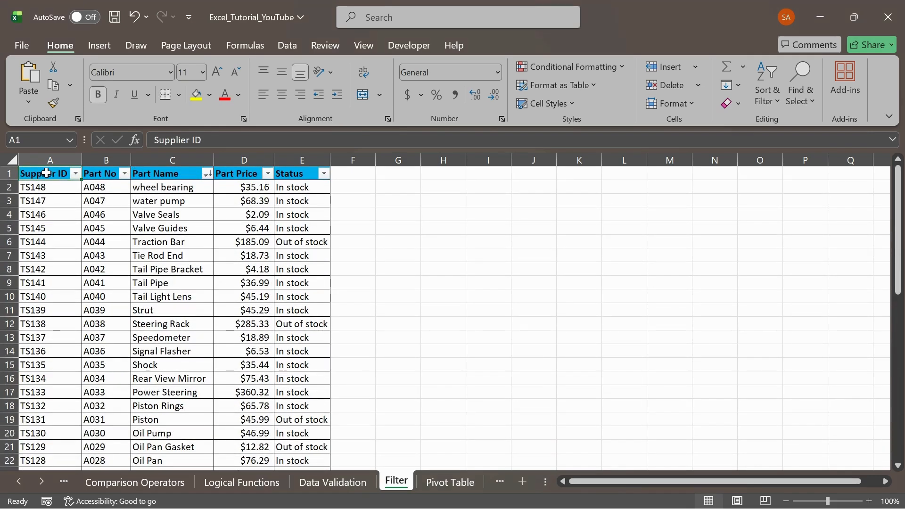
right_click(46, 173)
mouse_move(118, 334)
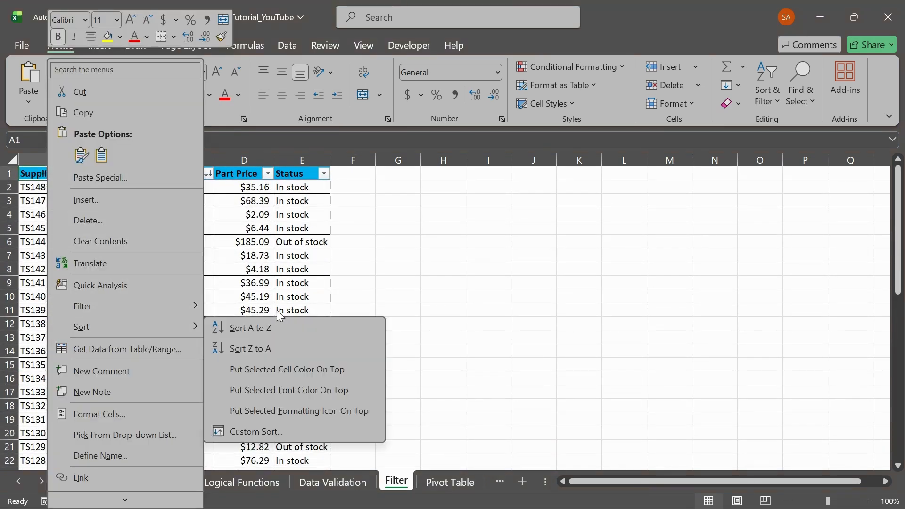
click(288, 327)
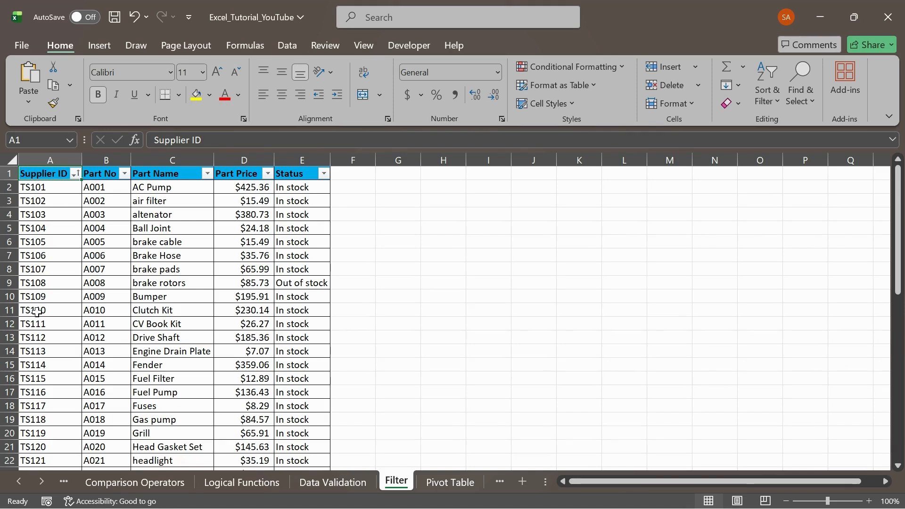
click(43, 188)
click(47, 205)
click(46, 217)
click(45, 189)
drag(46, 190, 45, 325)
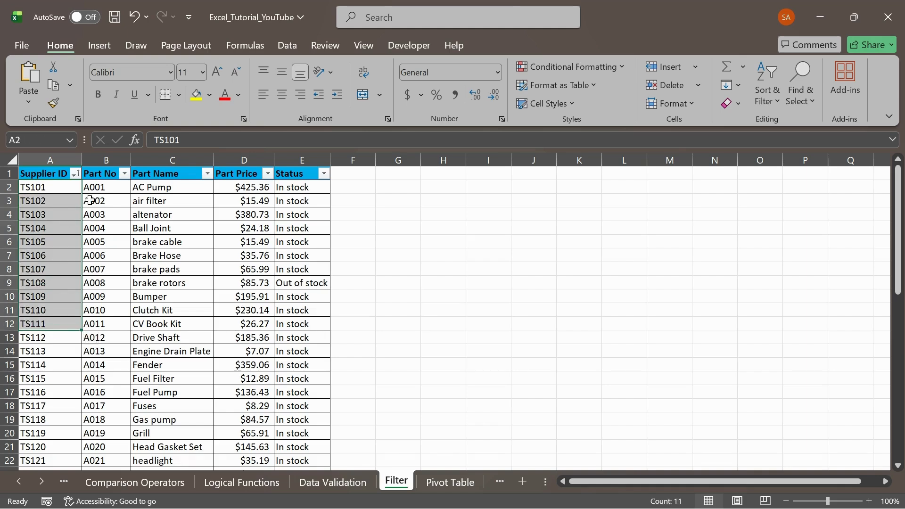
Sort the table from Z to A by Part No from header cell B1.
click(102, 190)
click(99, 173)
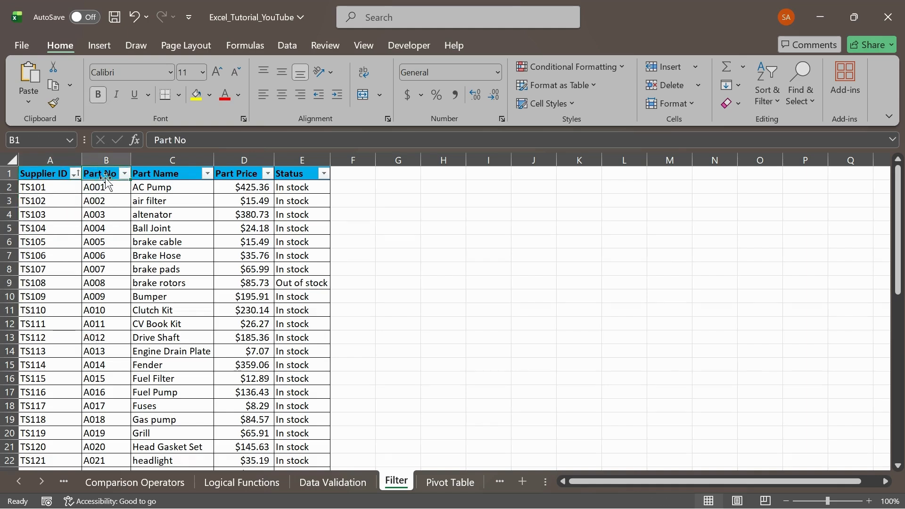
right_click(90, 175)
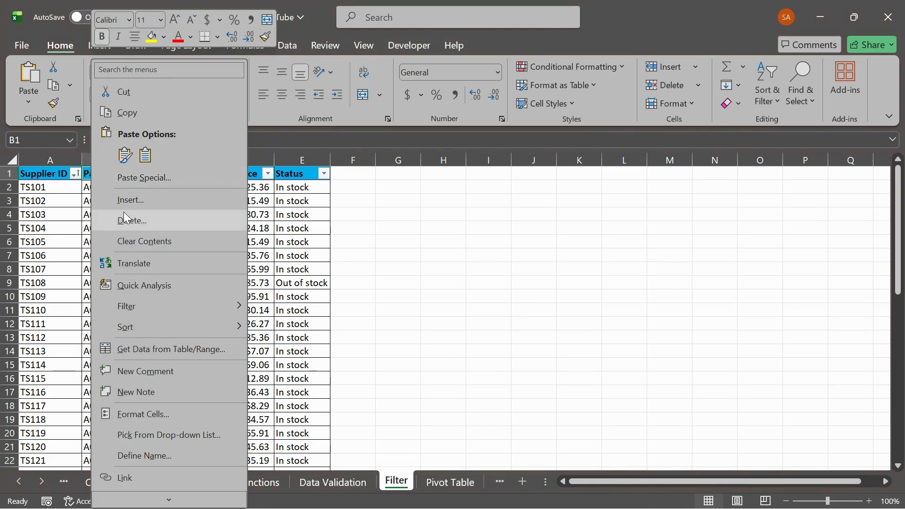
mouse_move(225, 325)
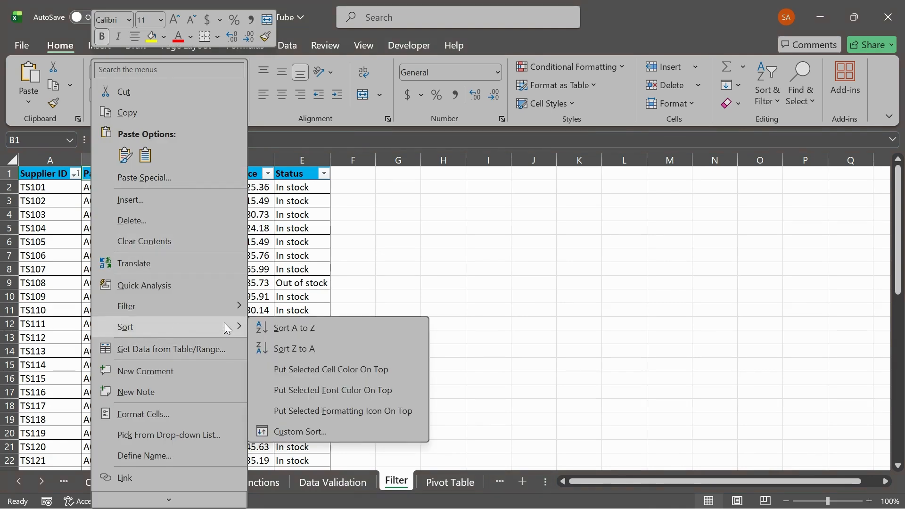
click(295, 348)
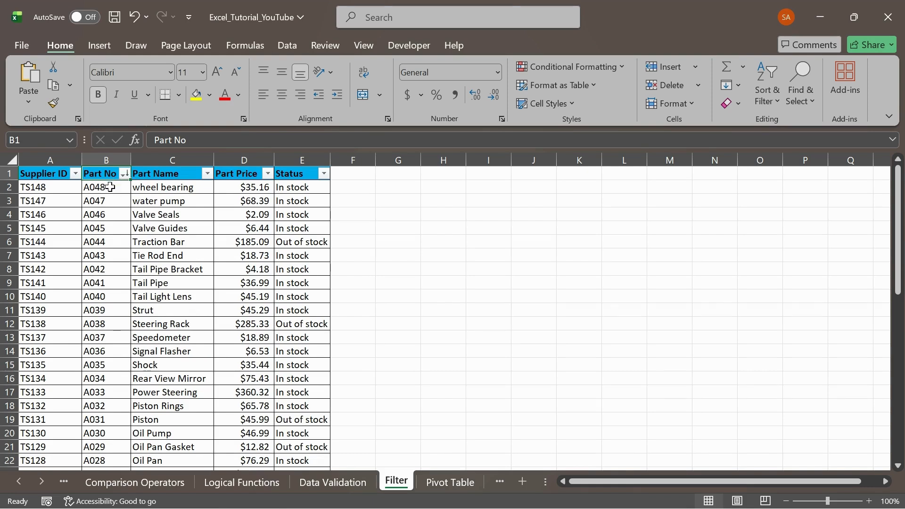
Examine the numeric part of the part number in cell B2, and select the sorted part numbers B2:B7.
click(110, 187)
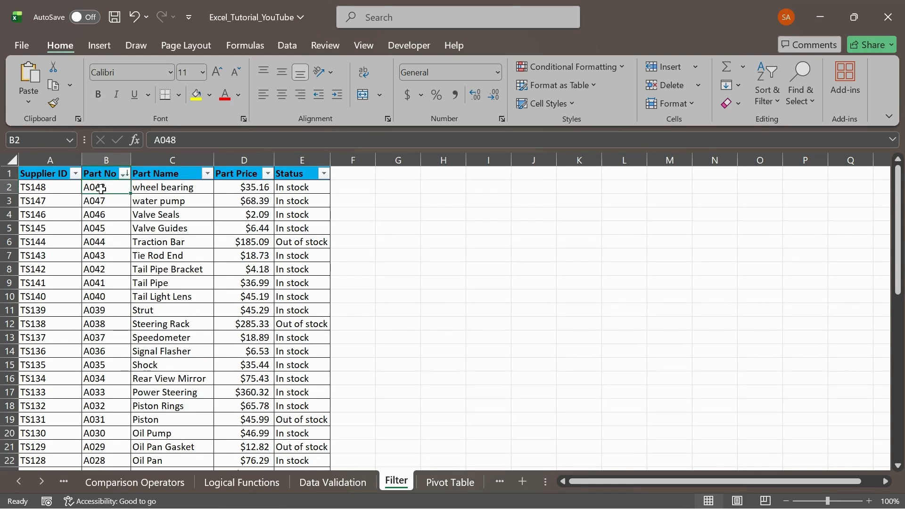
double_click(102, 188)
drag(105, 187, 94, 187)
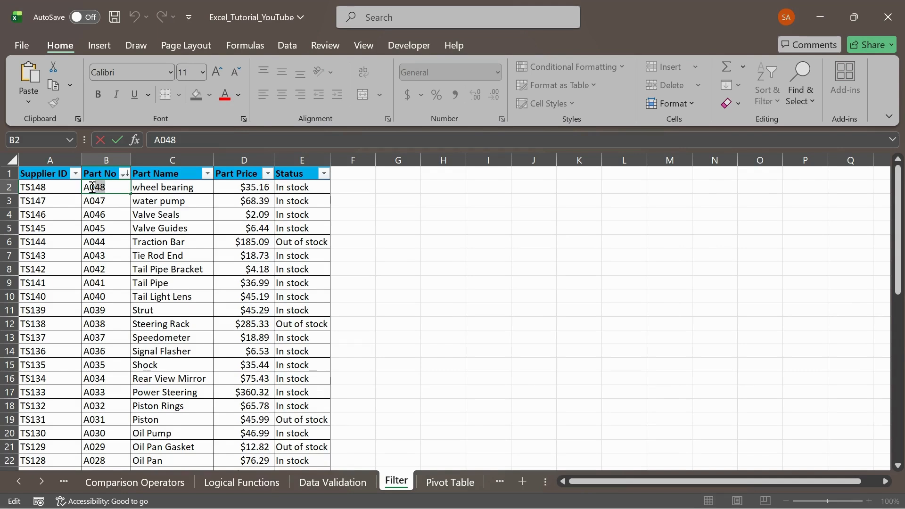
key(Return)
key(Return)
drag(107, 188, 106, 255)
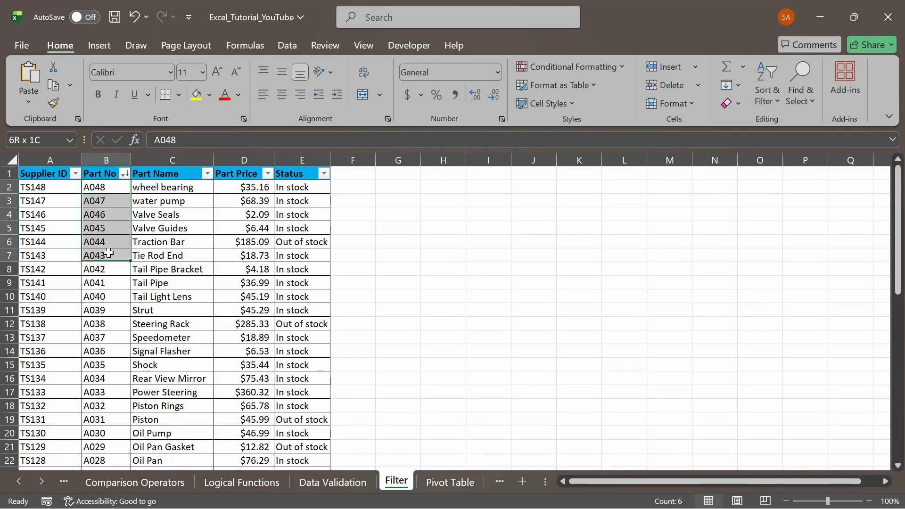
Check the Part No column's sort and filter options, close them, and select the Supplier ID header cell A1.
click(125, 174)
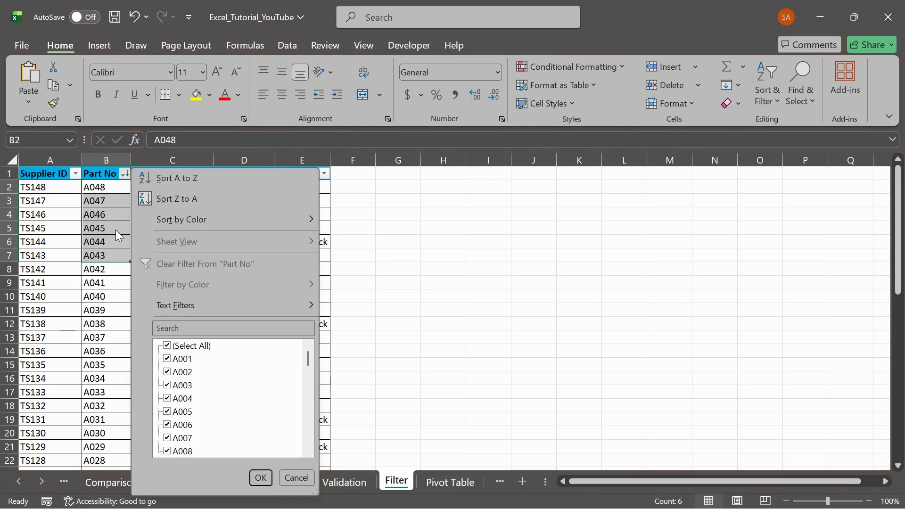
key(Escape)
click(40, 173)
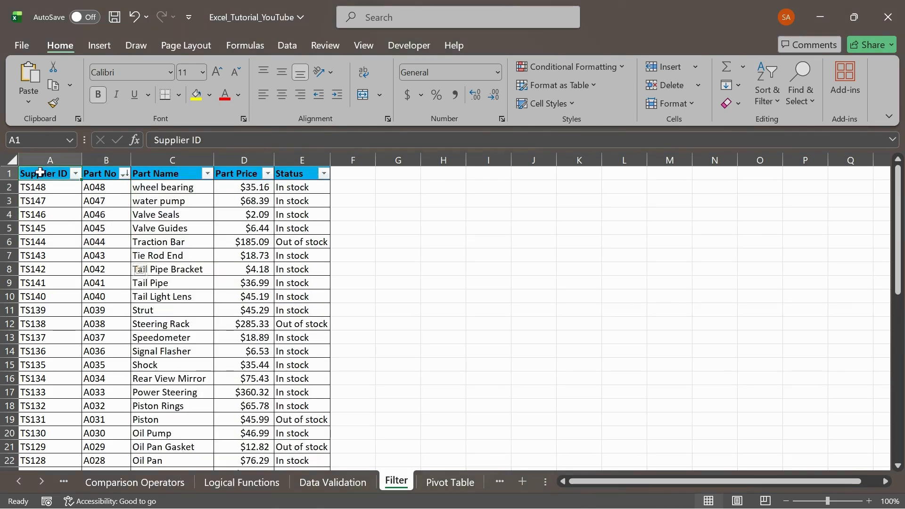
Look through the Part Name filter values, filter the column by the search term "oil", and select the filtered part names C20:C24.
click(166, 175)
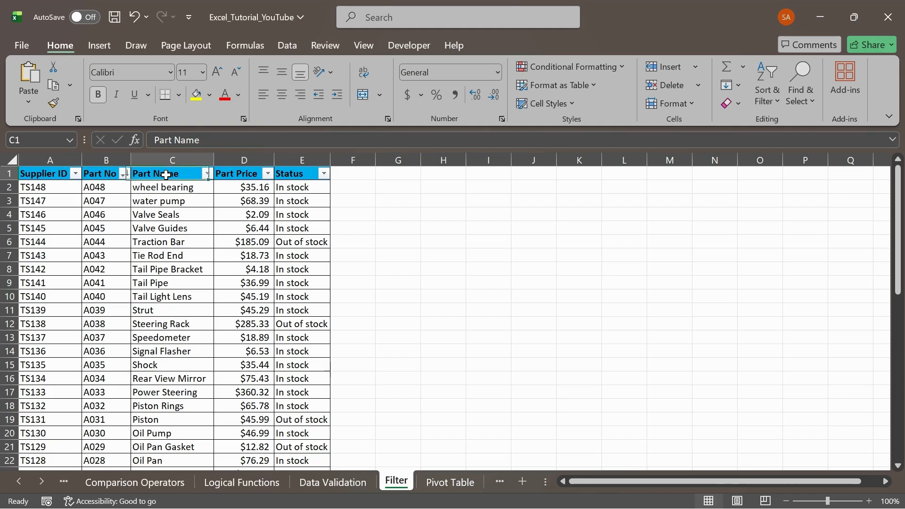
click(207, 174)
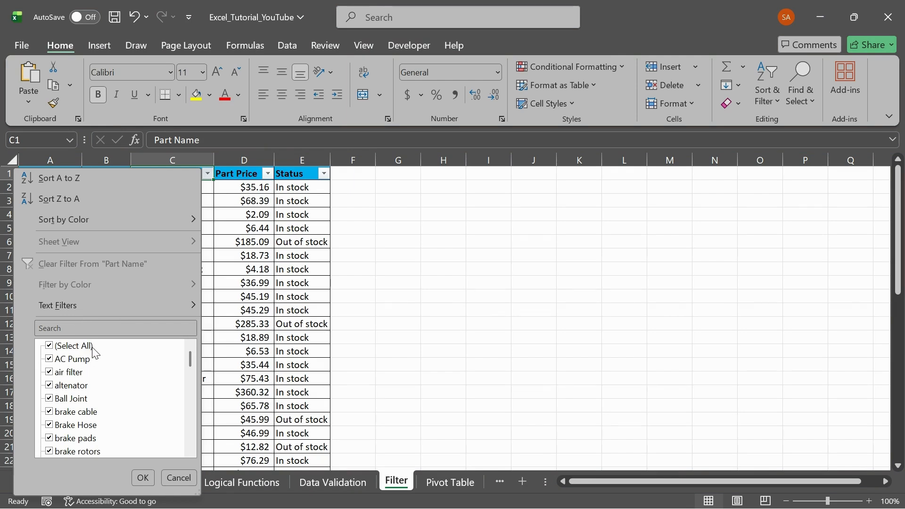
scroll(92, 392, down, 8)
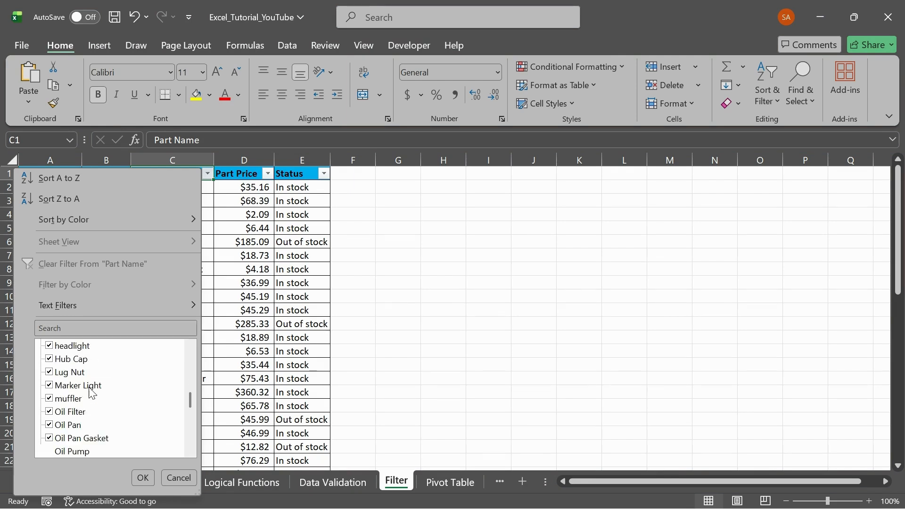
scroll(92, 392, down, 6)
scroll(94, 392, up, 14)
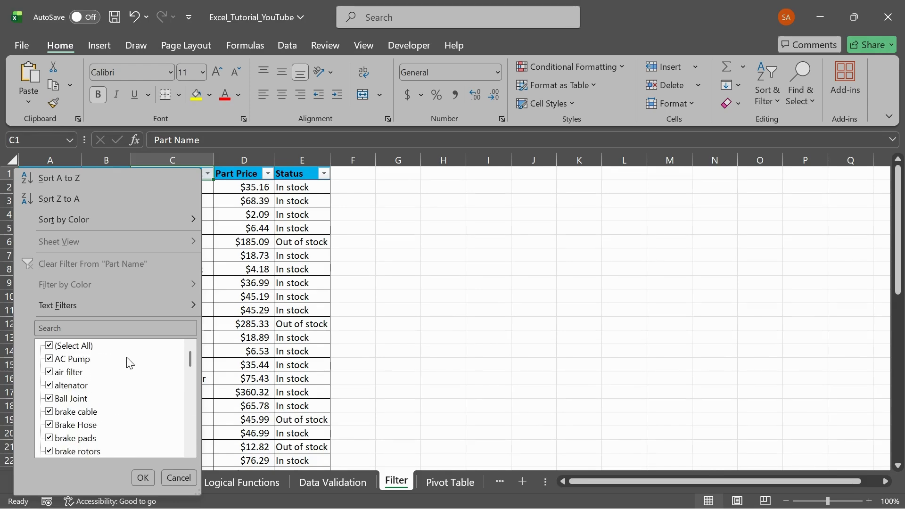
click(127, 327)
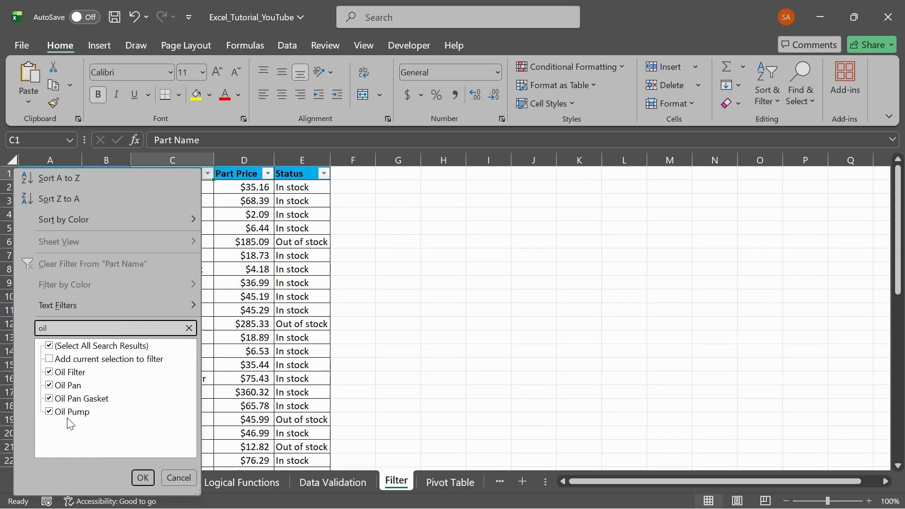
click(142, 477)
drag(146, 187, 148, 242)
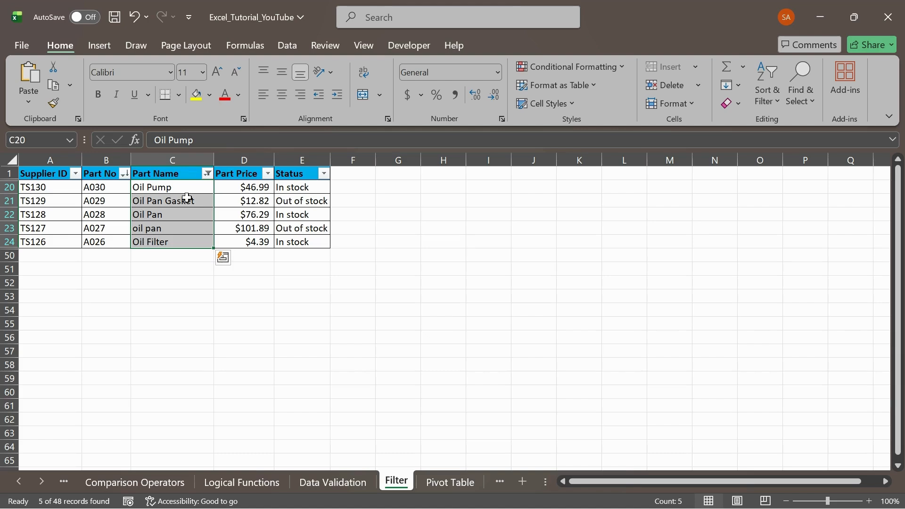
Clear the Part Name filter, search its values for "ac", filter to AC Pump only, and select cell C49.
click(208, 173)
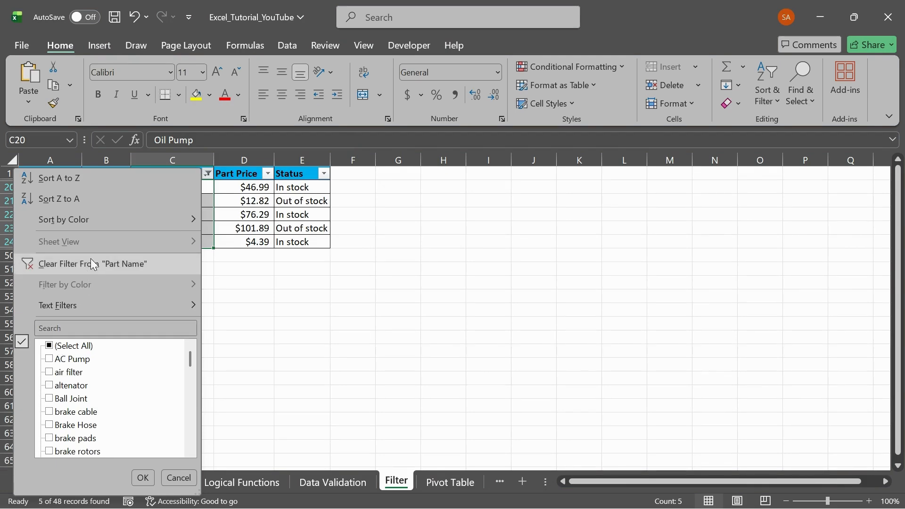
click(63, 264)
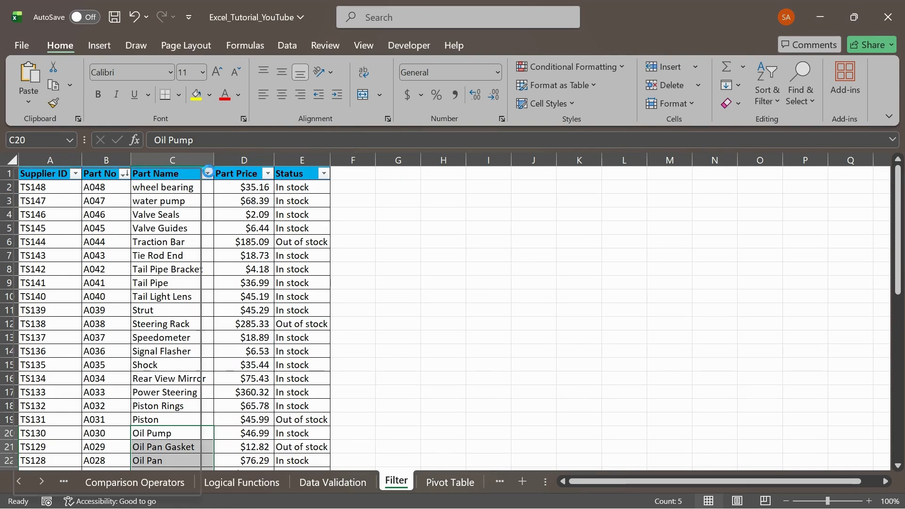
click(208, 174)
click(110, 325)
text(ac)
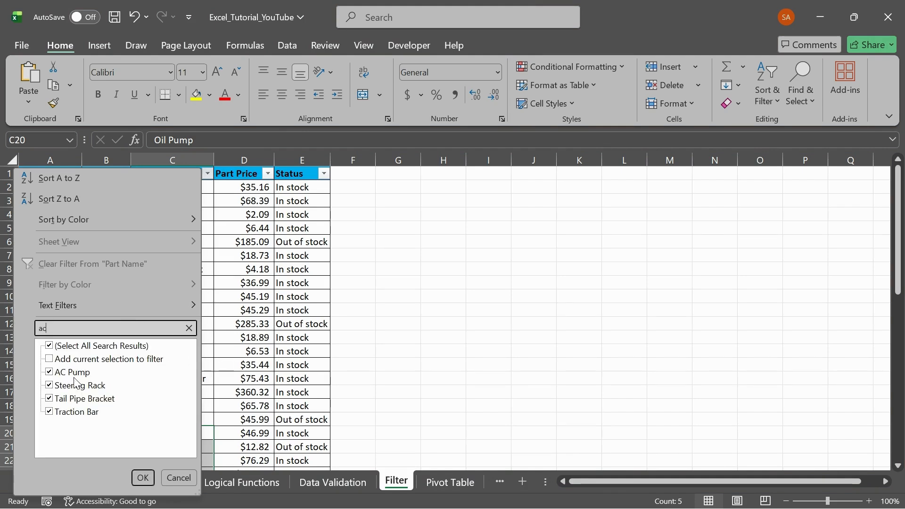
click(56, 350)
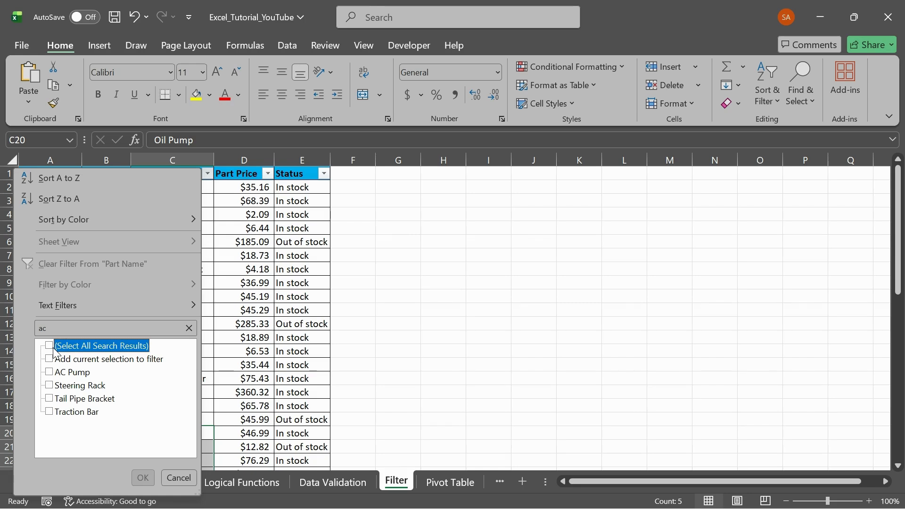
click(55, 374)
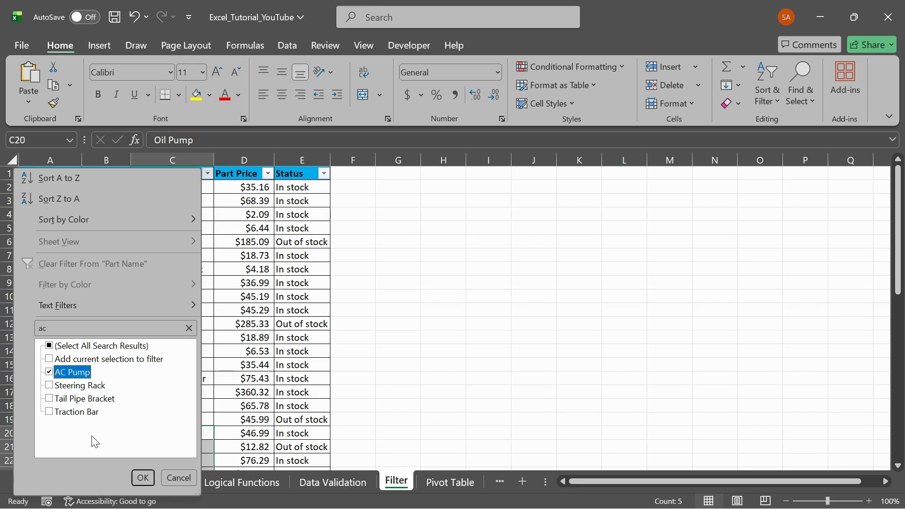
click(142, 477)
click(178, 190)
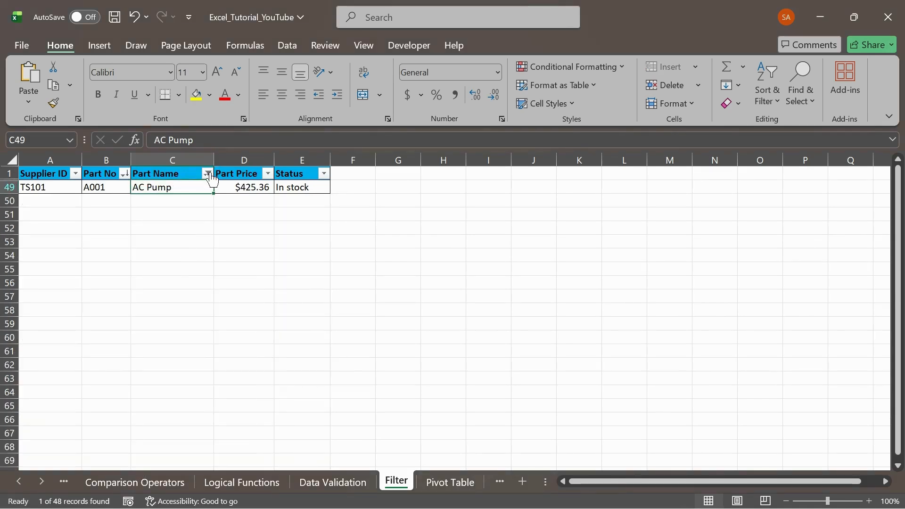
Clear the AC Pump filter from Part Name and apply an Equals text filter with the value AC.
click(208, 175)
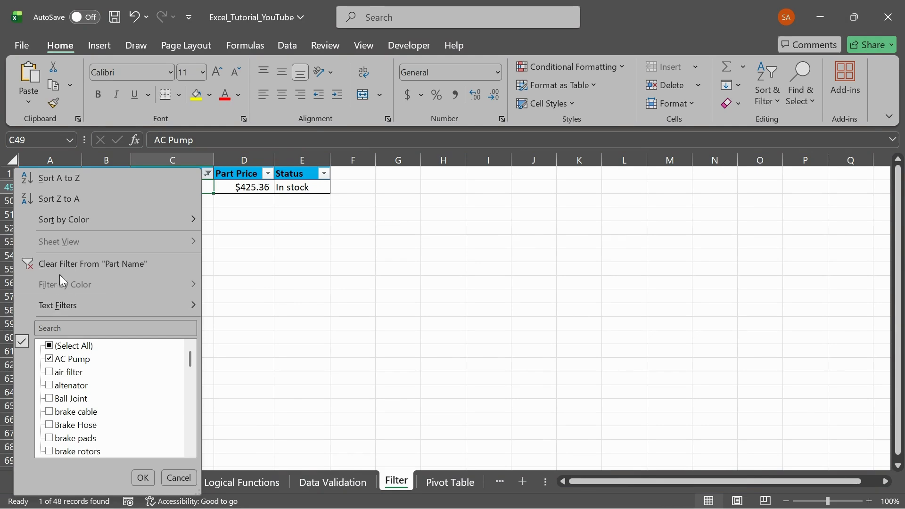
mouse_move(100, 313)
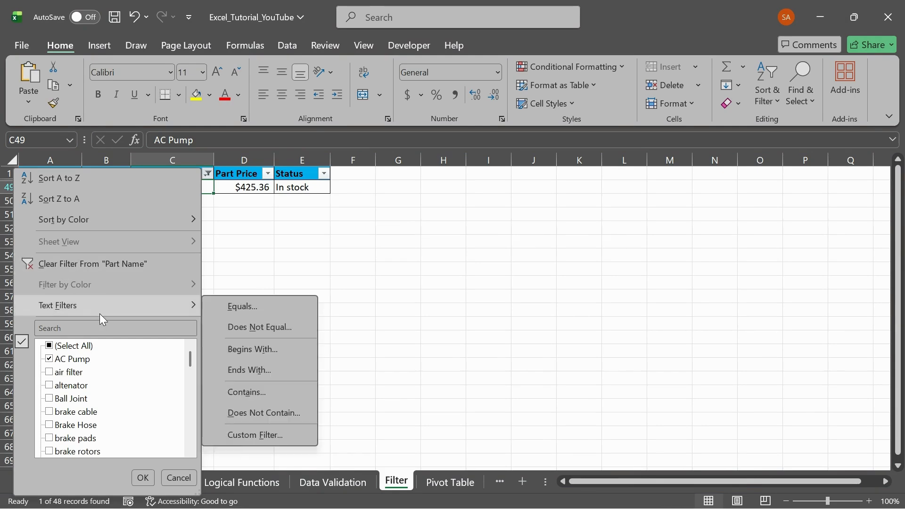
click(100, 265)
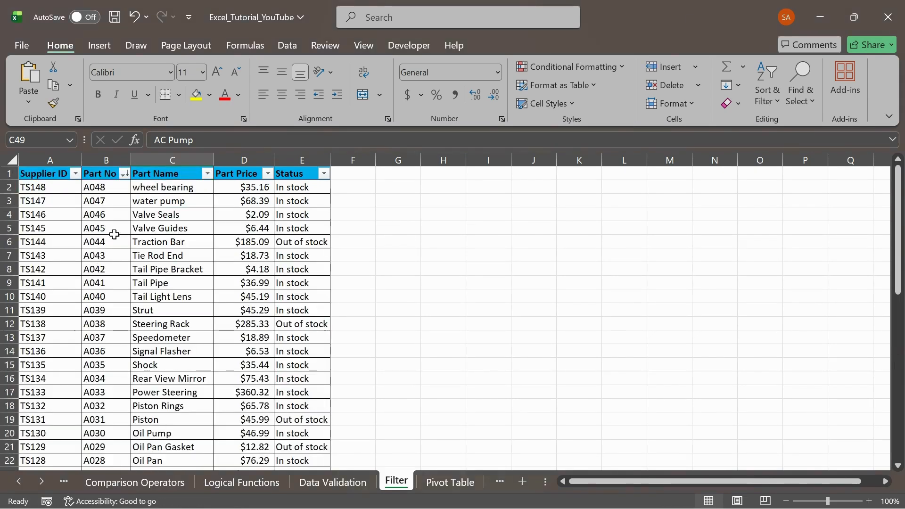
click(207, 175)
mouse_move(114, 306)
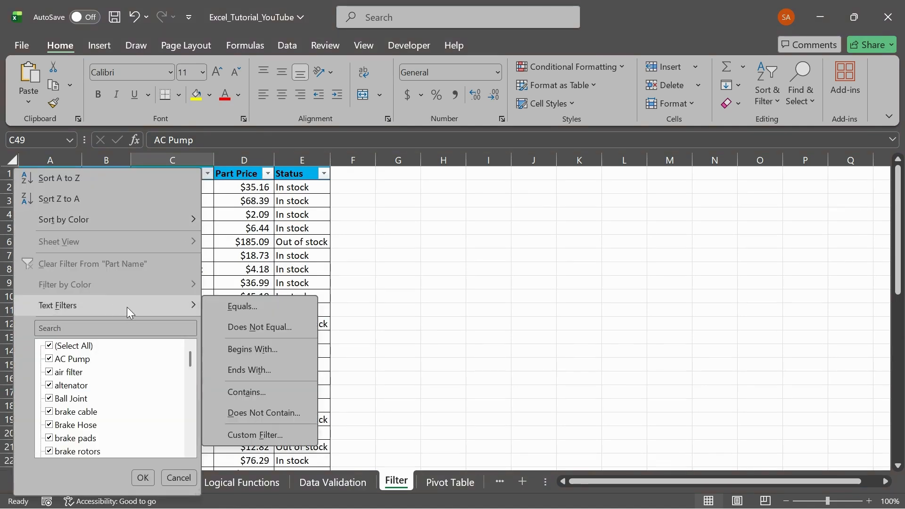
click(229, 306)
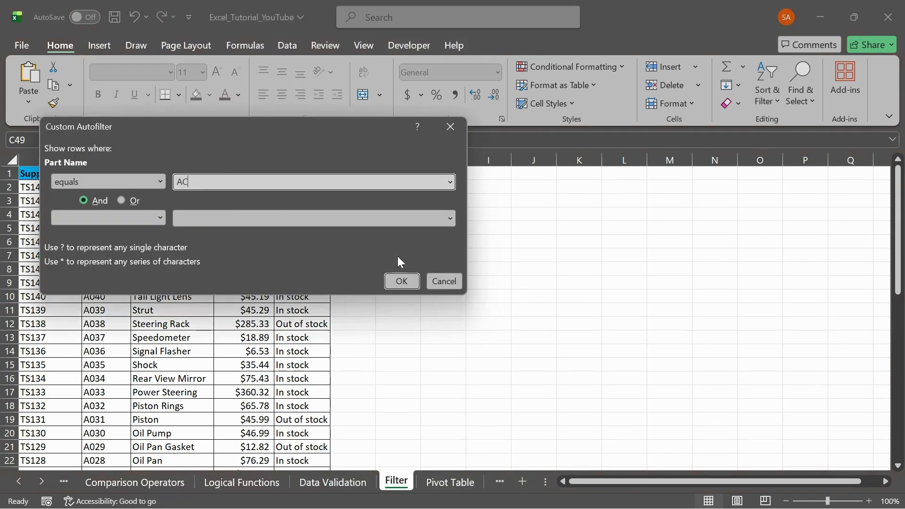
click(402, 281)
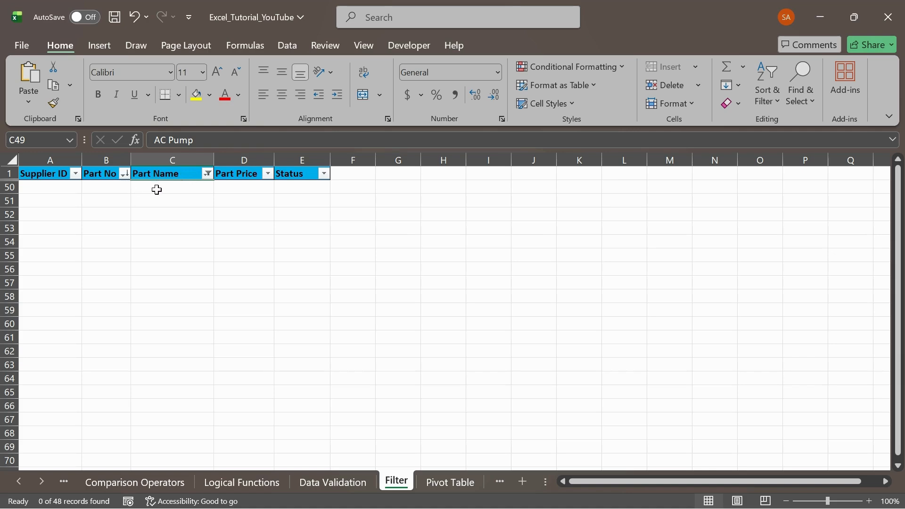
Clear the text filter from Part Name, review the column's filter options keeping all values checked, and select cell D11.
click(207, 174)
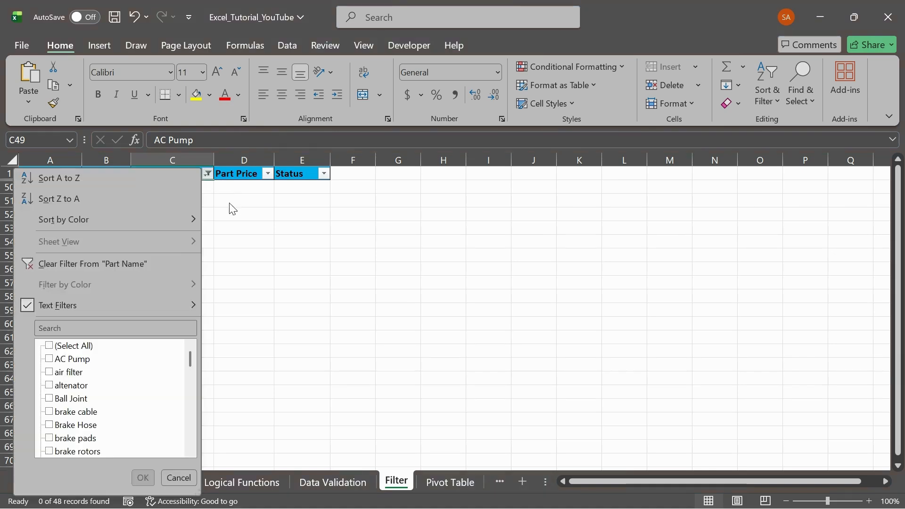
click(137, 263)
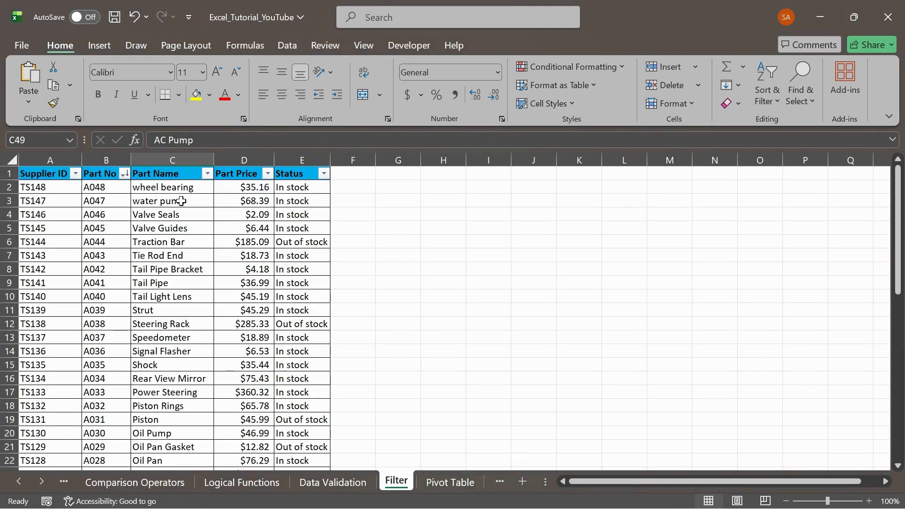
click(208, 173)
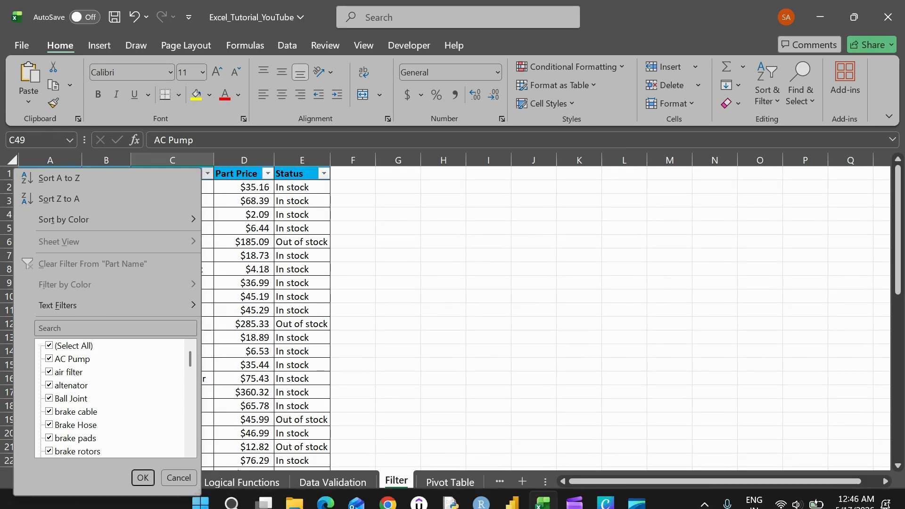
click(143, 477)
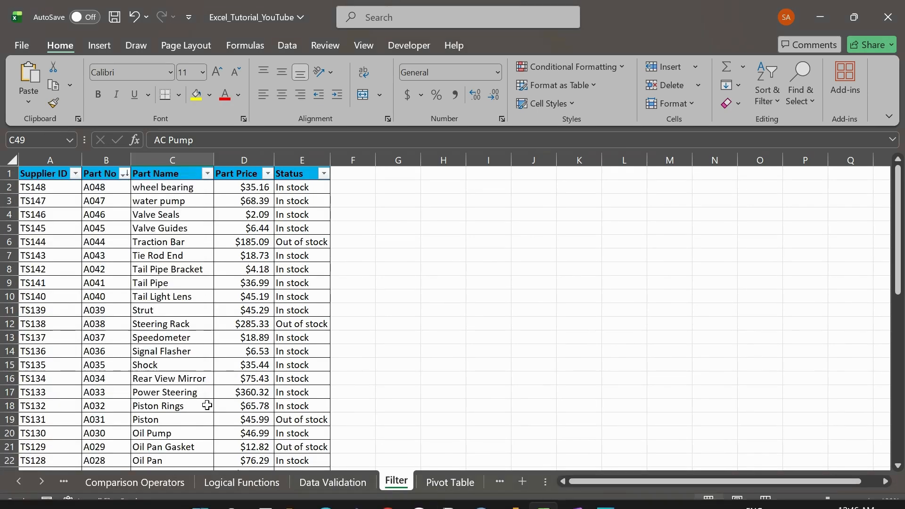
click(217, 304)
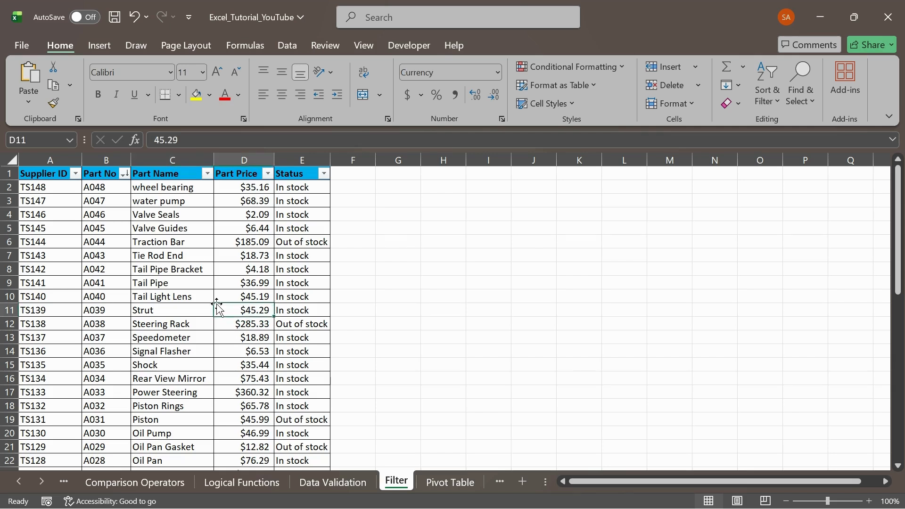